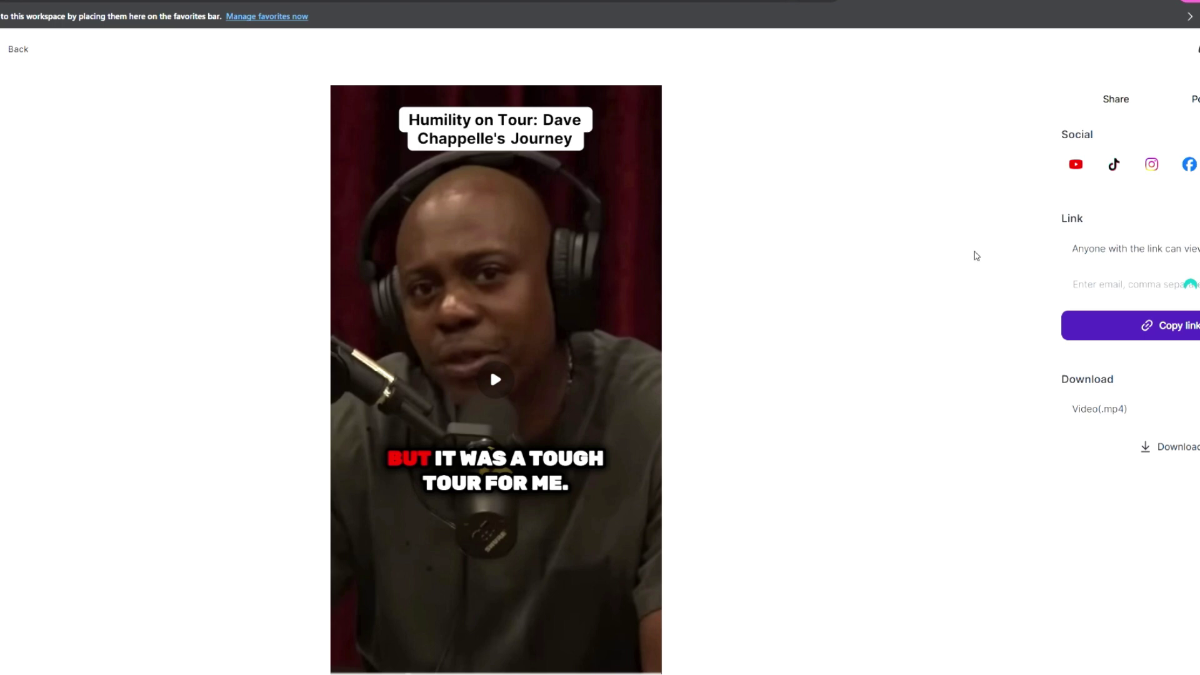
- Preview the finished clip's first couple of seconds, then pause playback
mouse_move(636, 303)
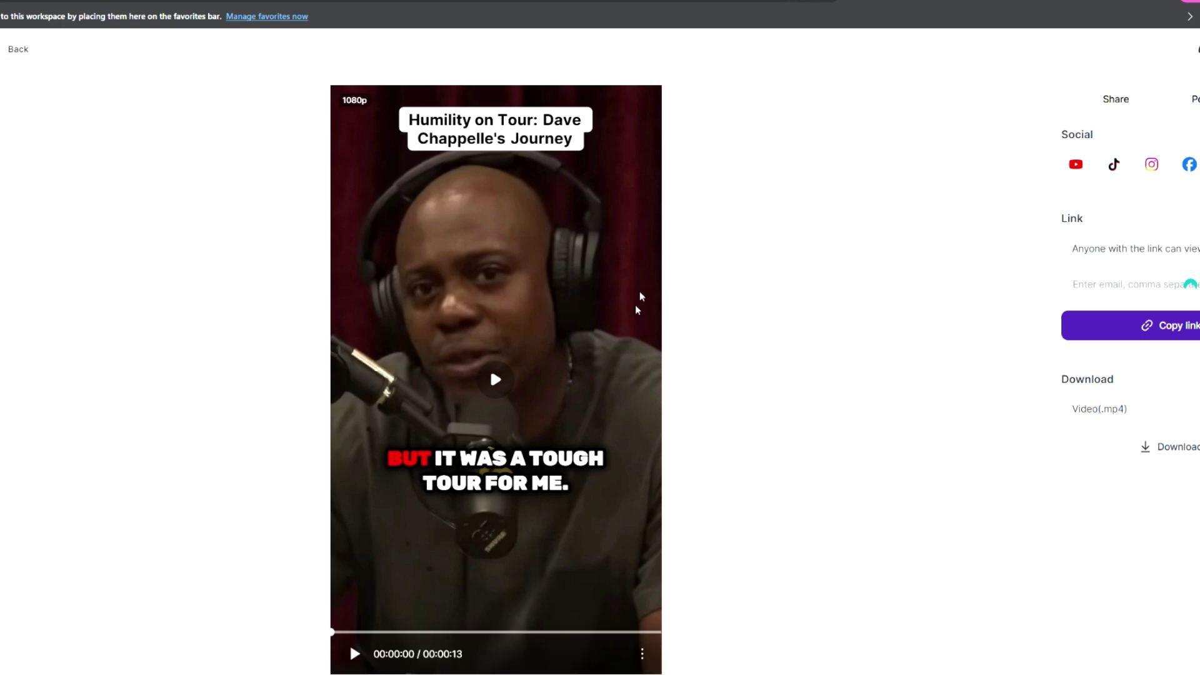
left_click(354, 656)
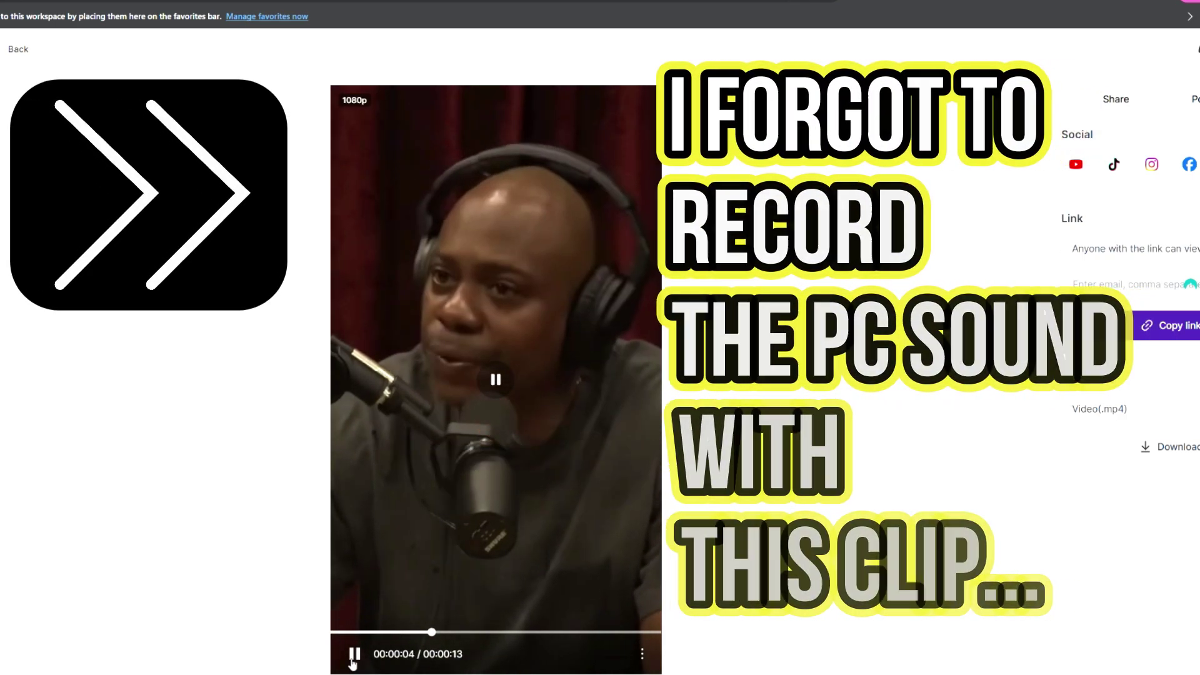
left_click(354, 655)
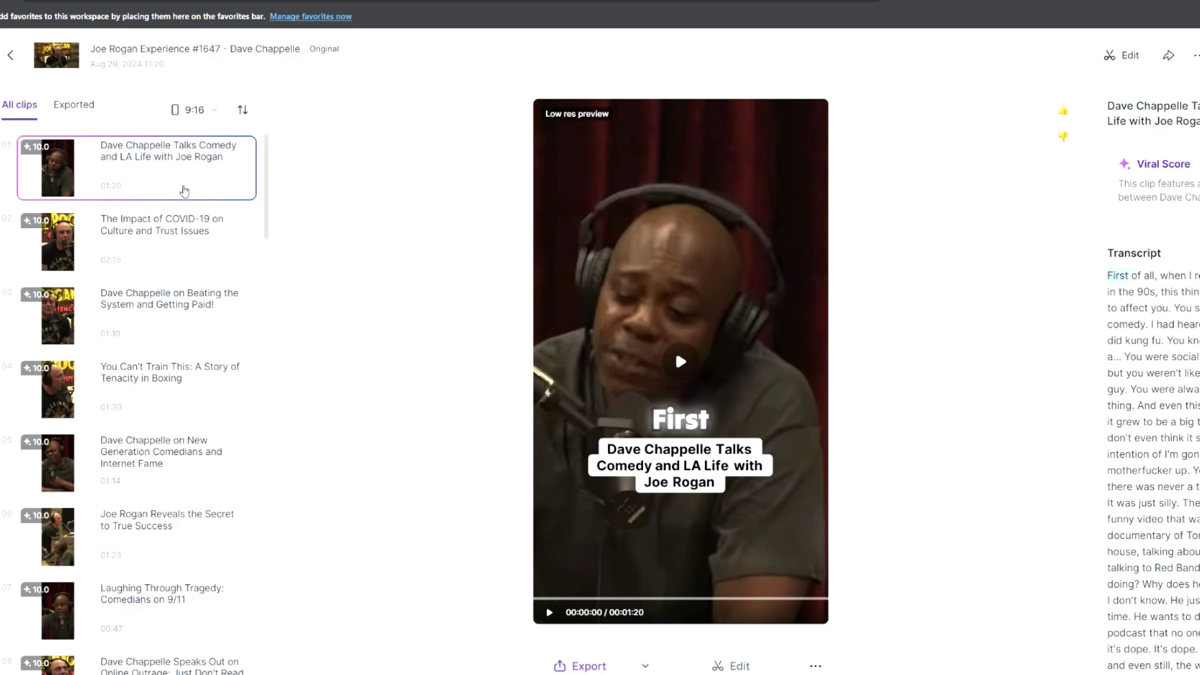
- Scroll through the generated Dave Chappelle clips in the All clips list
left_click_drag(268, 180, 288, 524)
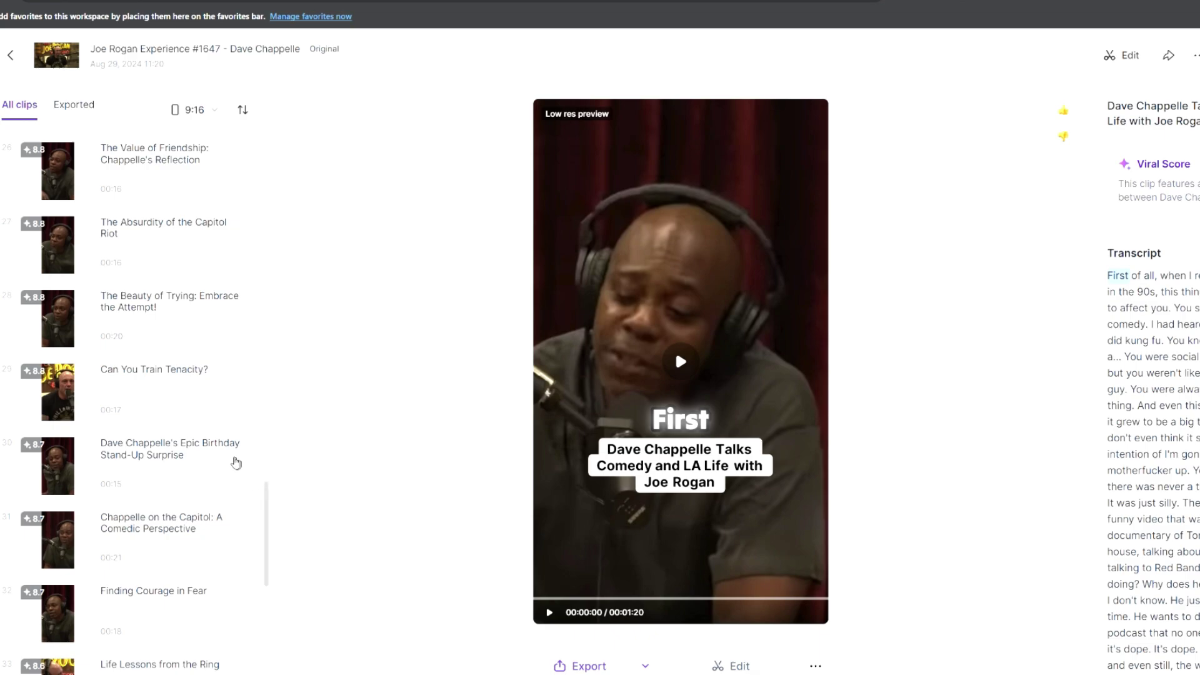
scroll(219, 438, "down", 8)
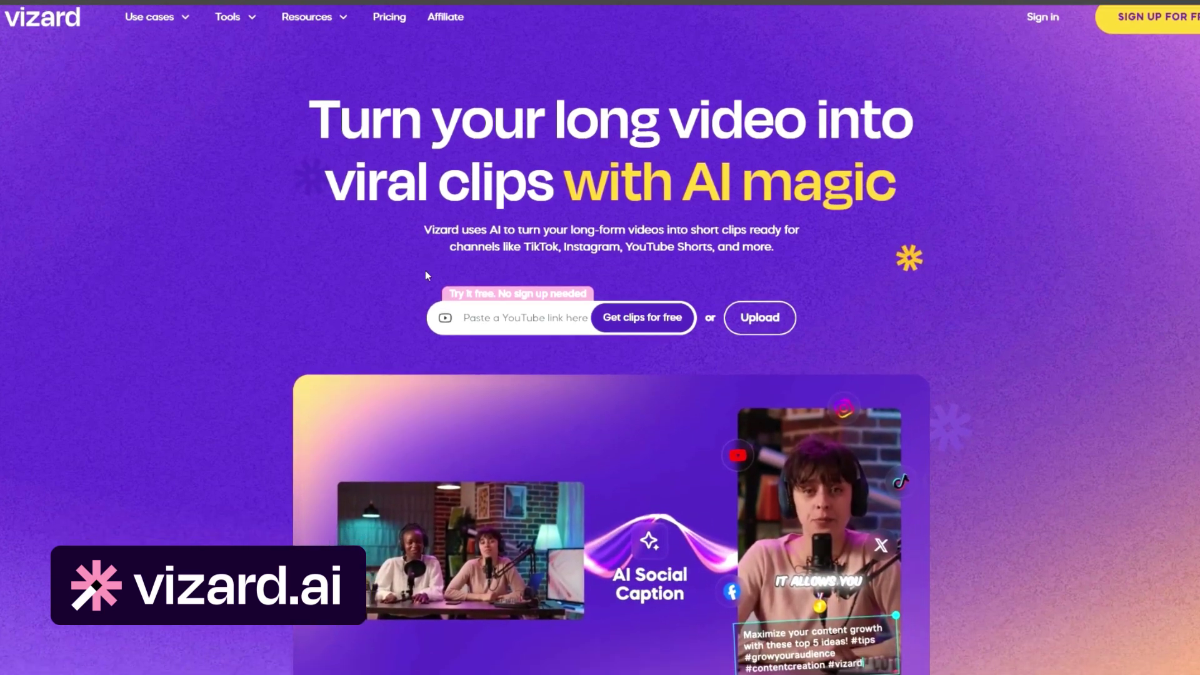
- Copy the YouTube address of the Joe Rogan Experience #1647 Dave Chappelle video
scroll(438, 281, "down", 2)
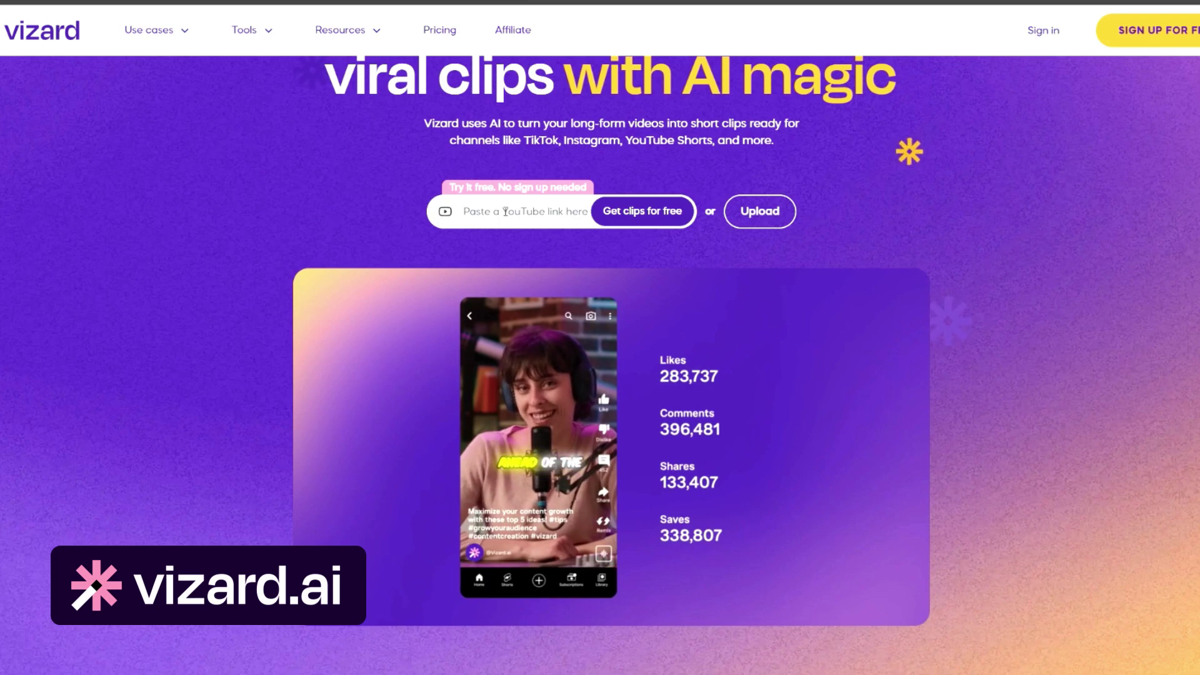
scroll(1101, 51, "up", 2)
scroll(1188, 48, "down", 5)
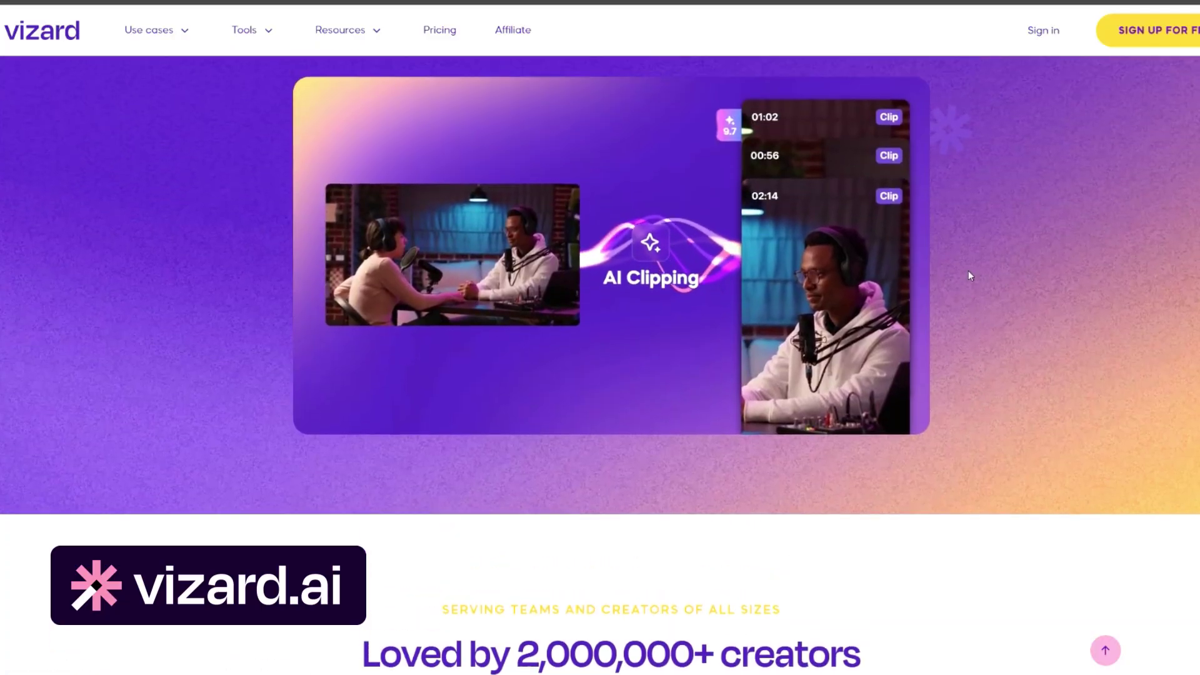
scroll(969, 270, "up", 1)
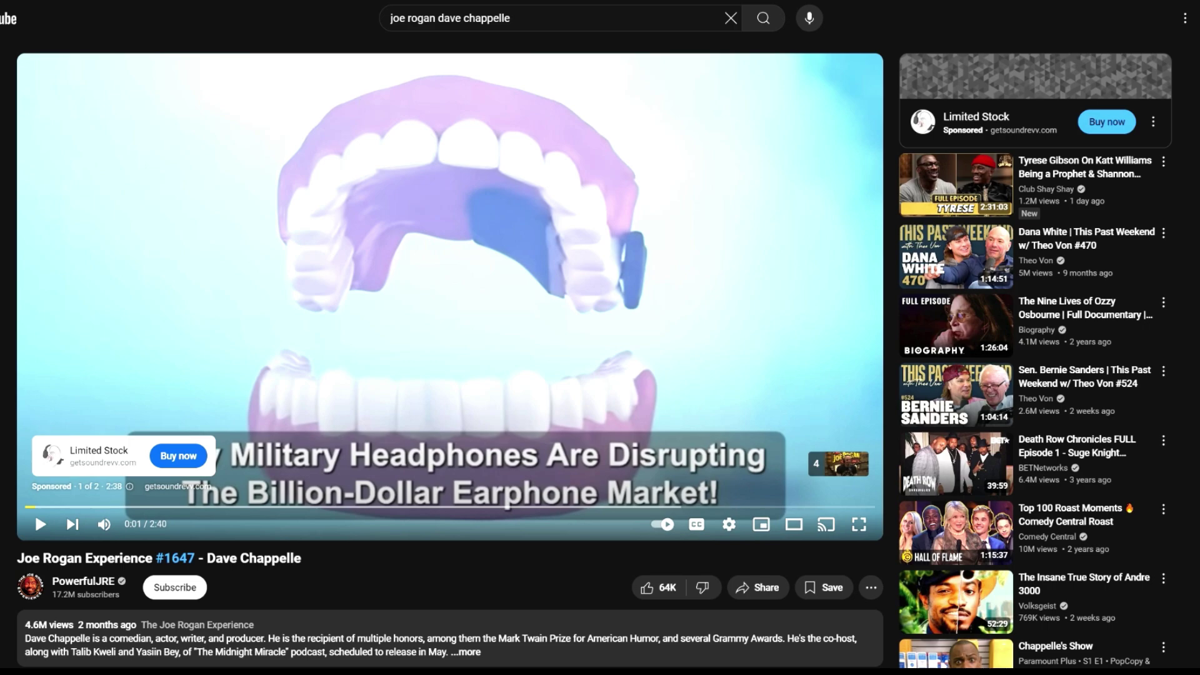
right_click(390, 18)
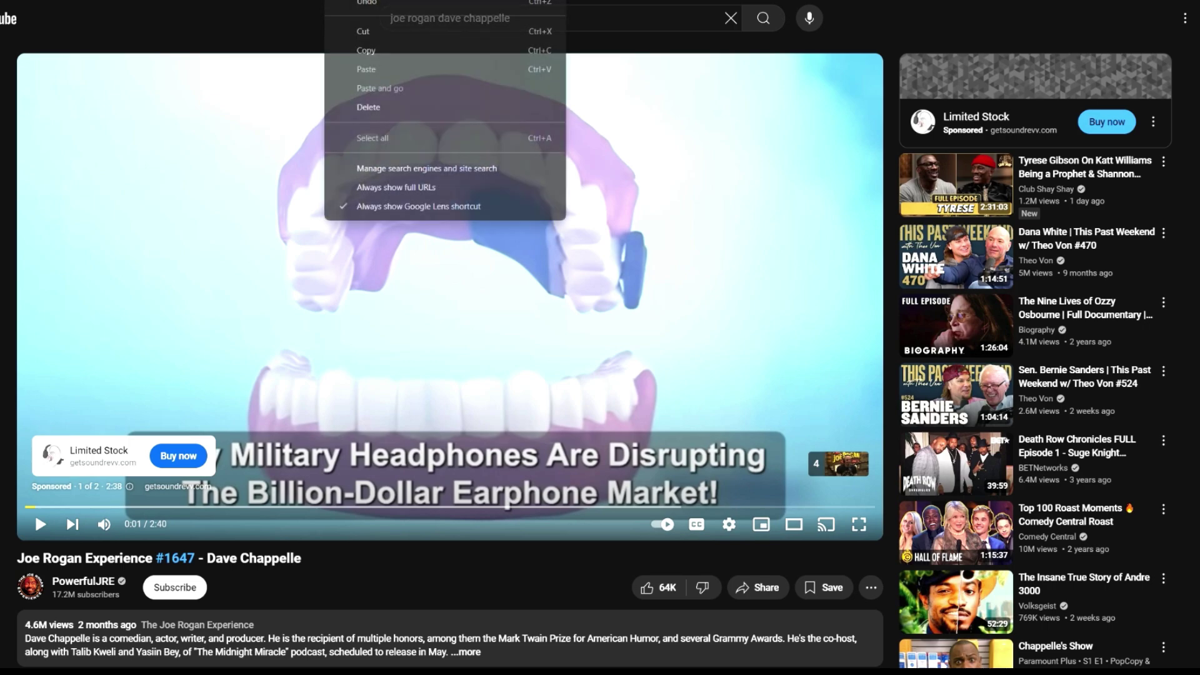
left_click(354, 57)
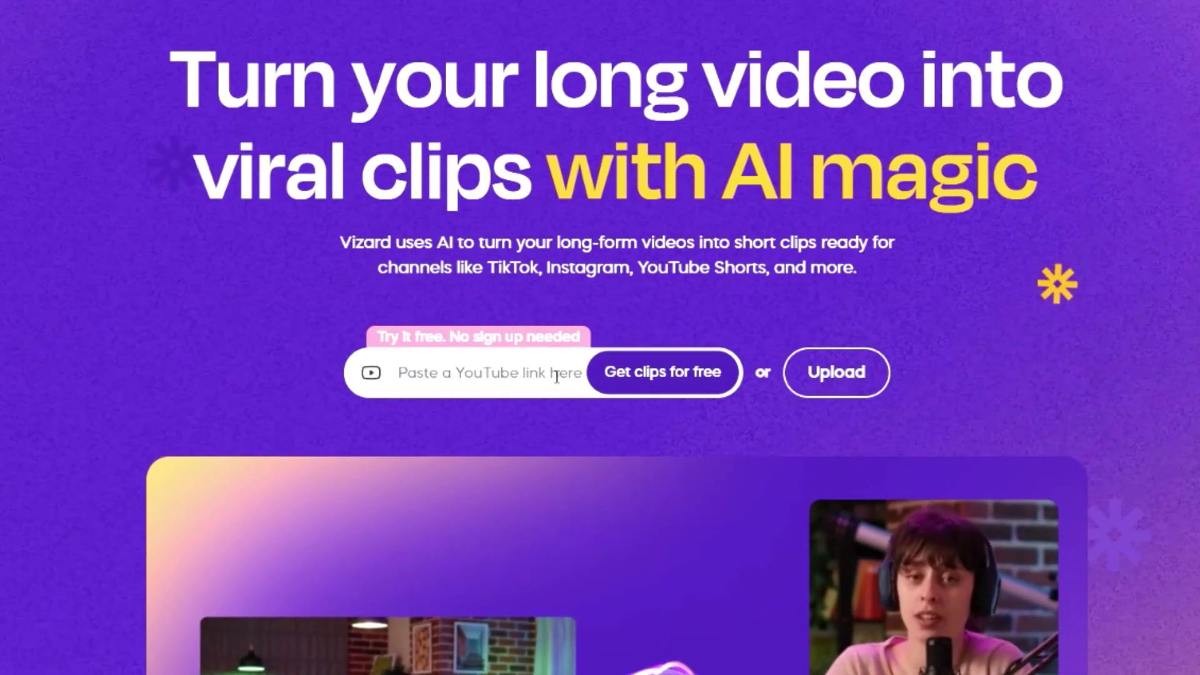
- Paste the Dave Chappelle video link into Vizard and request clips for free
type("https://www.youtube.com/watch?v=yg8aTu1cyCw")
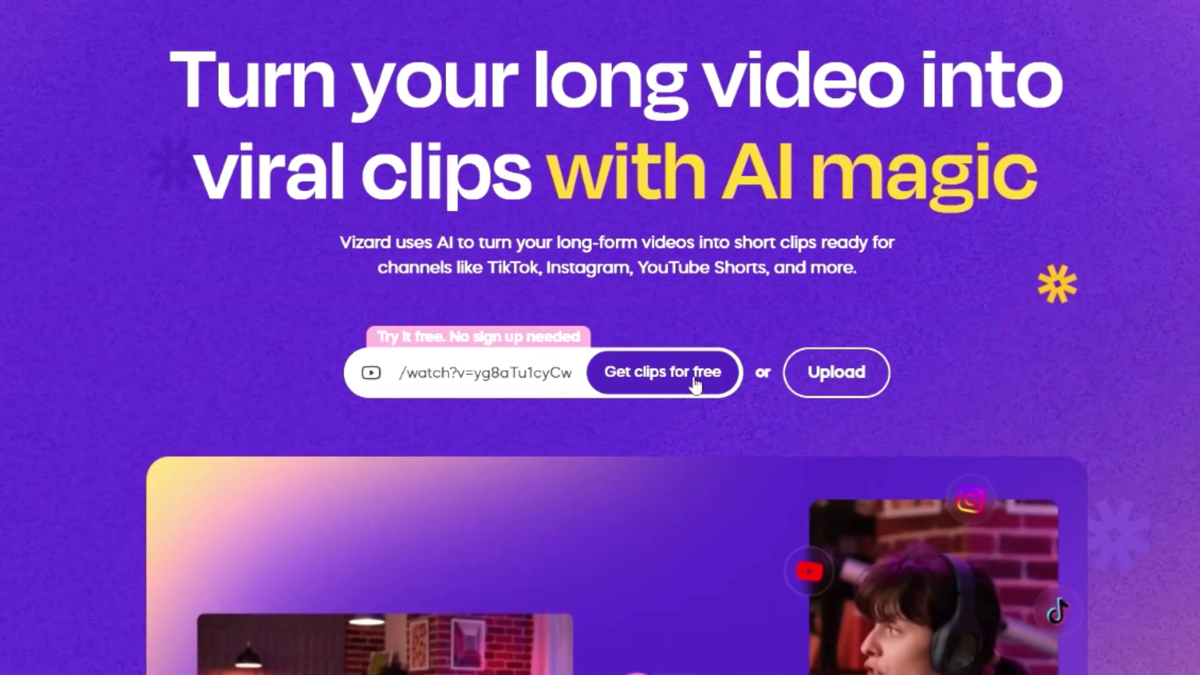
left_click(696, 375)
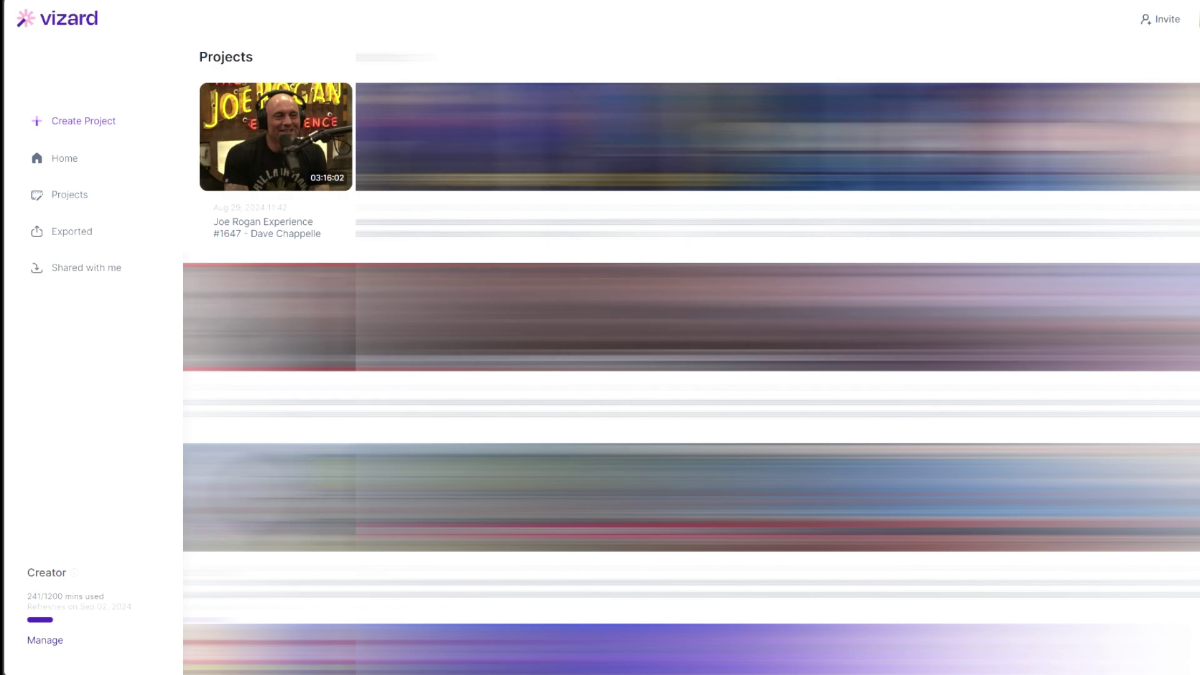
left_click(79, 129)
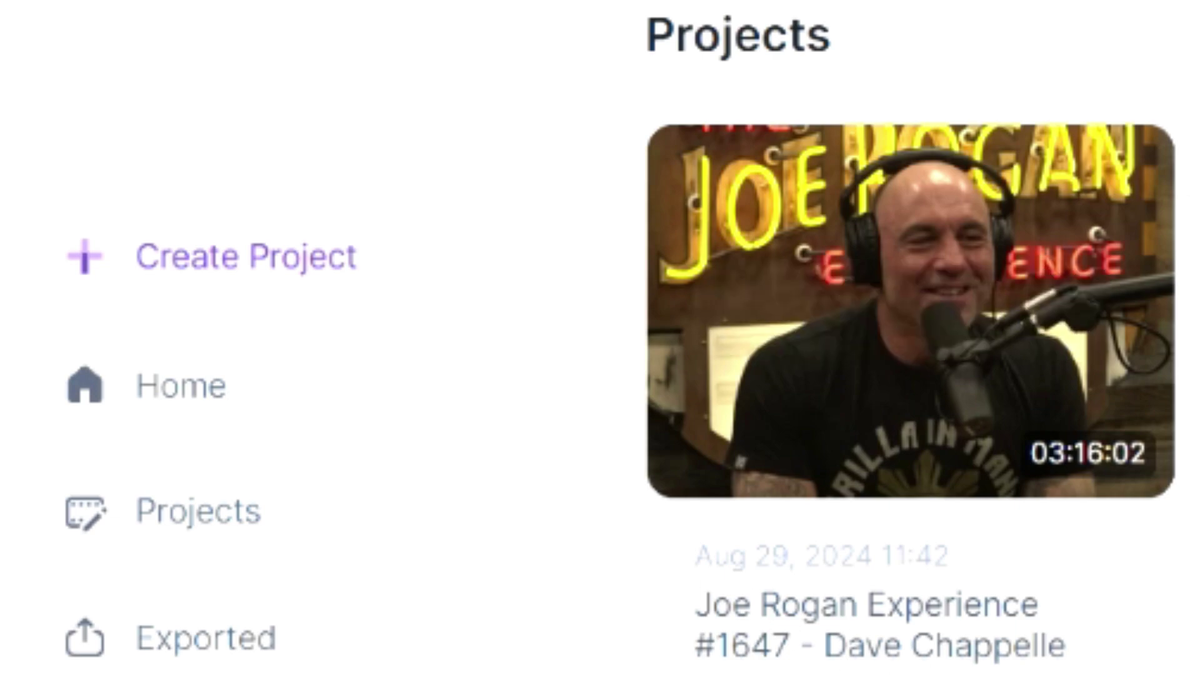
mouse_move(858, 345)
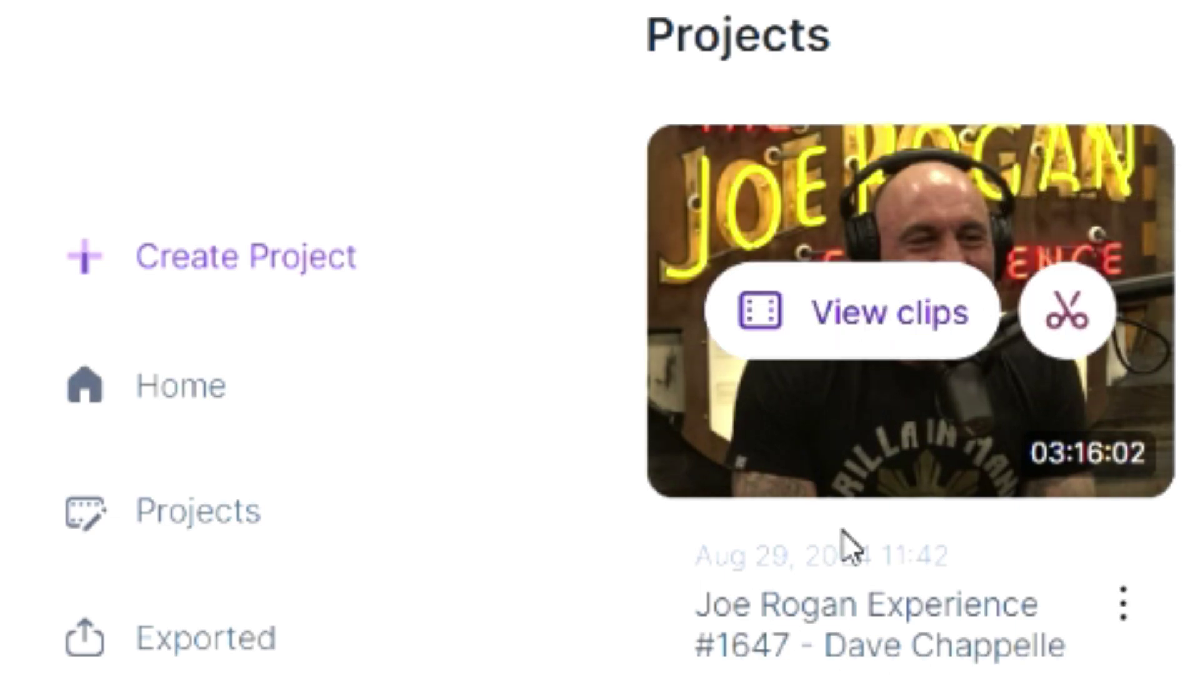
- Open the Joe Rogan project's clips and preview clip 19, 'Humility on Tour: Dave Chappelle's Journey'
left_click(882, 335)
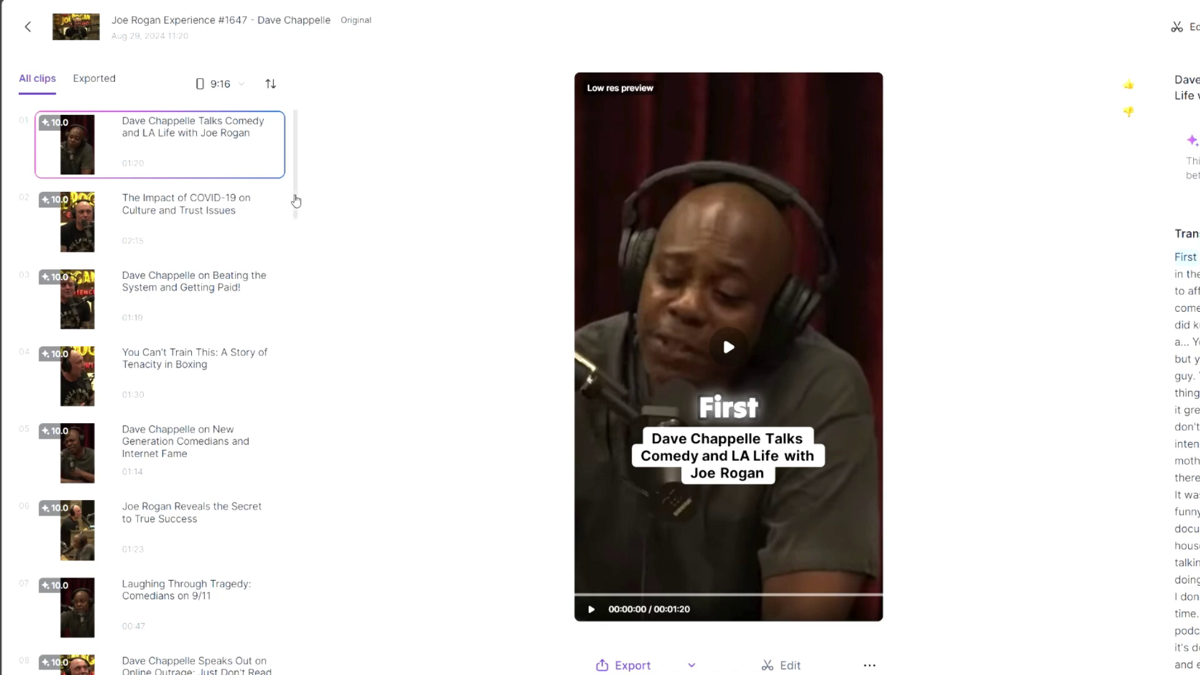
left_click_drag(295, 195, 262, 420)
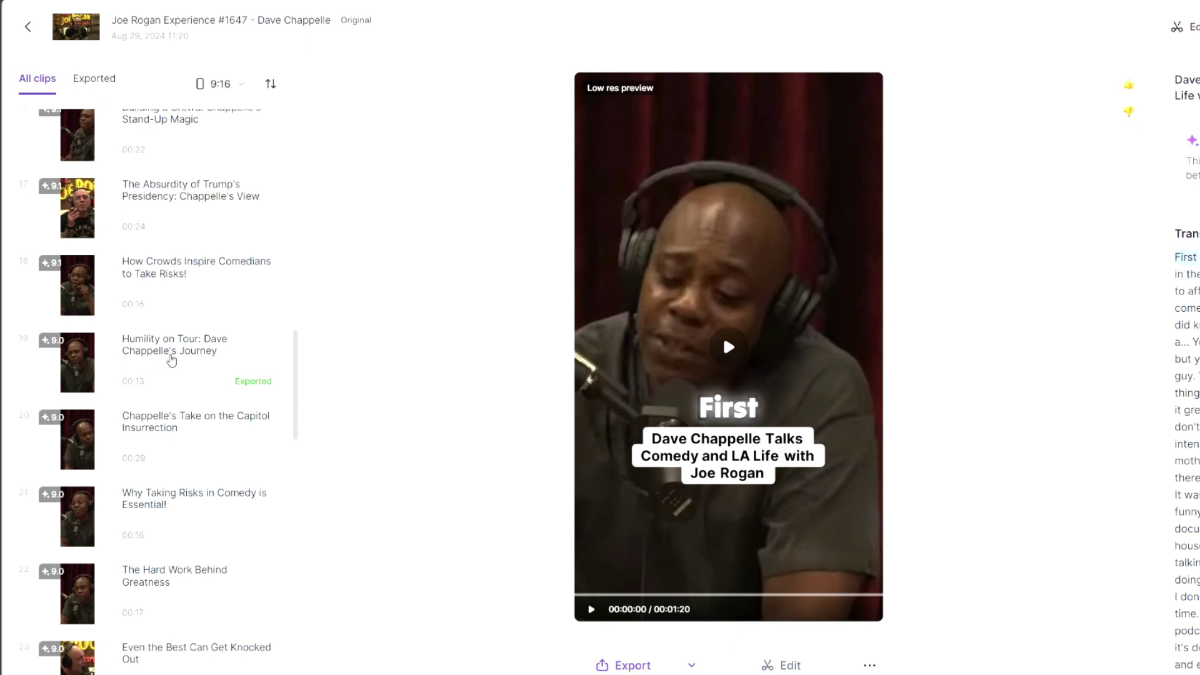
left_click(172, 361)
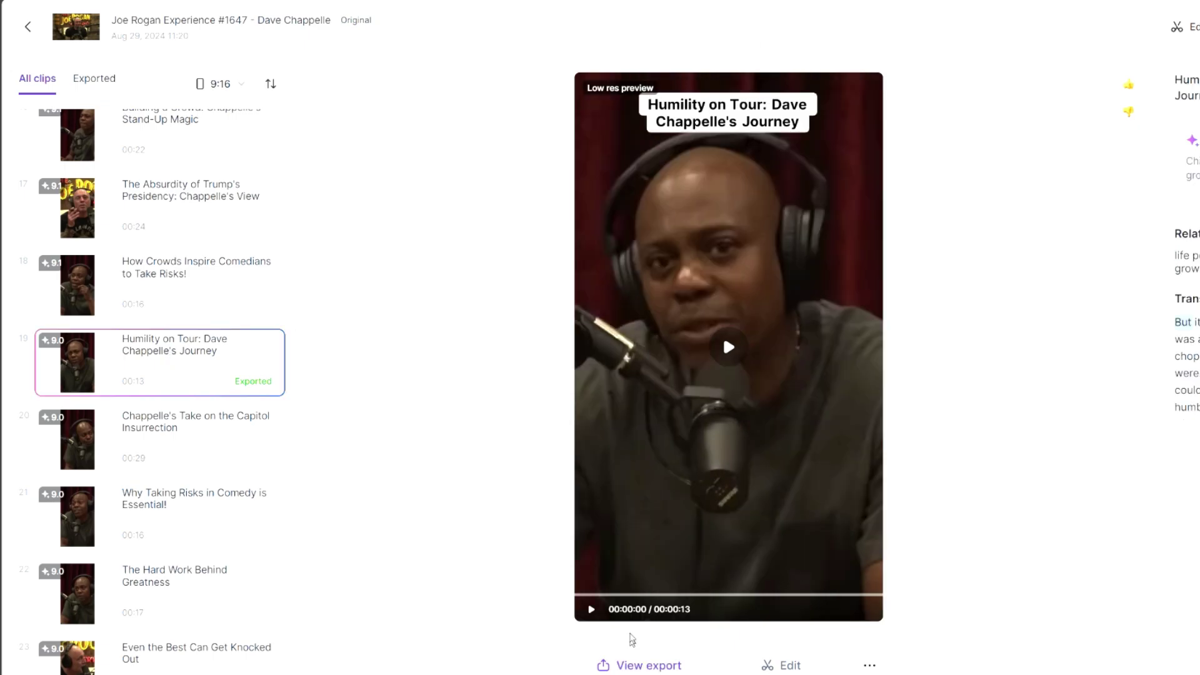
left_click(870, 665)
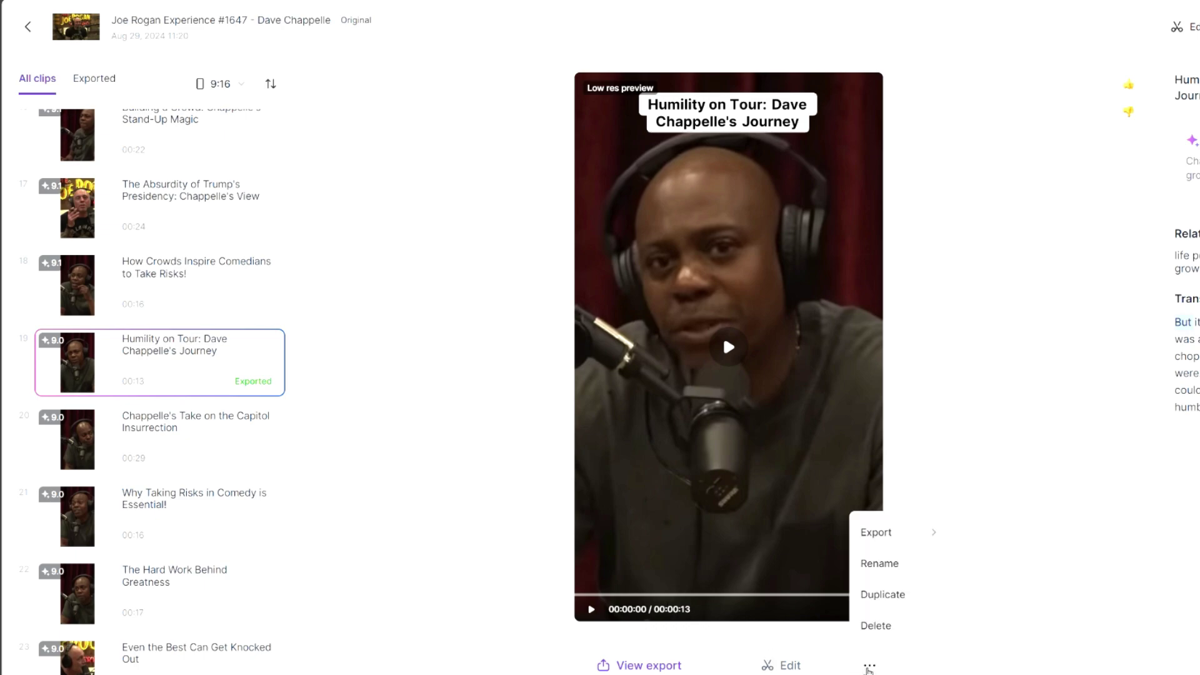
left_click(952, 619)
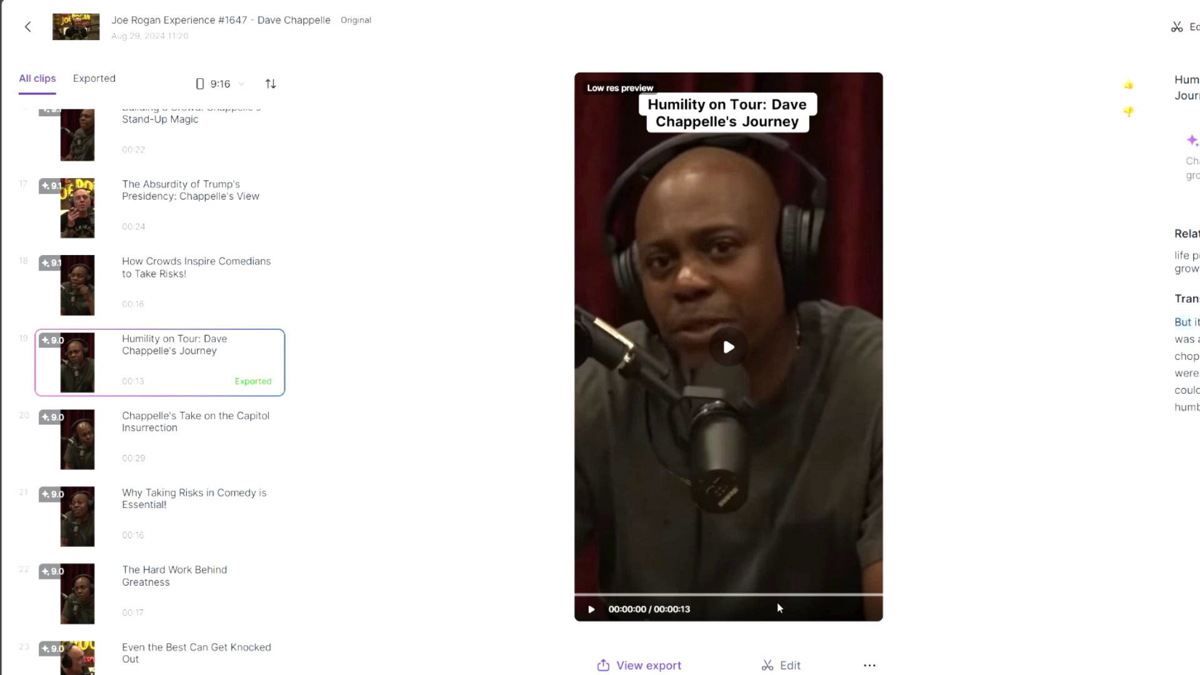
- Open the Humility on Tour clip in the editor and show its recommended templates
left_click(790, 666)
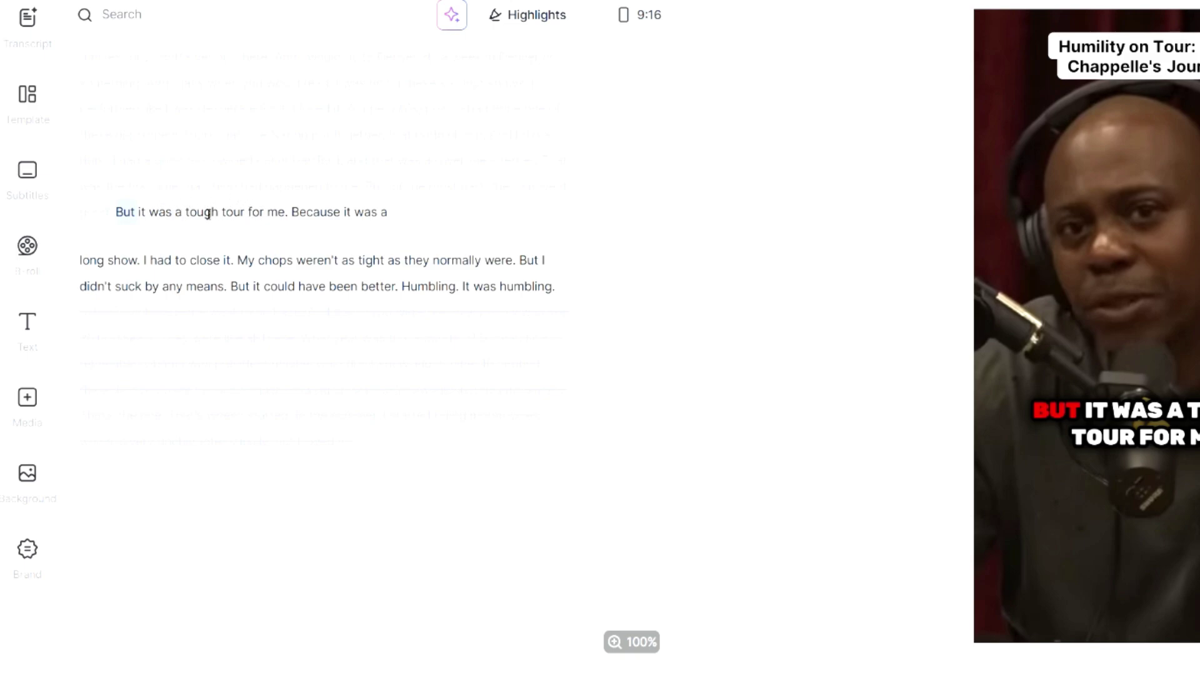
left_click_drag(189, 210, 257, 214)
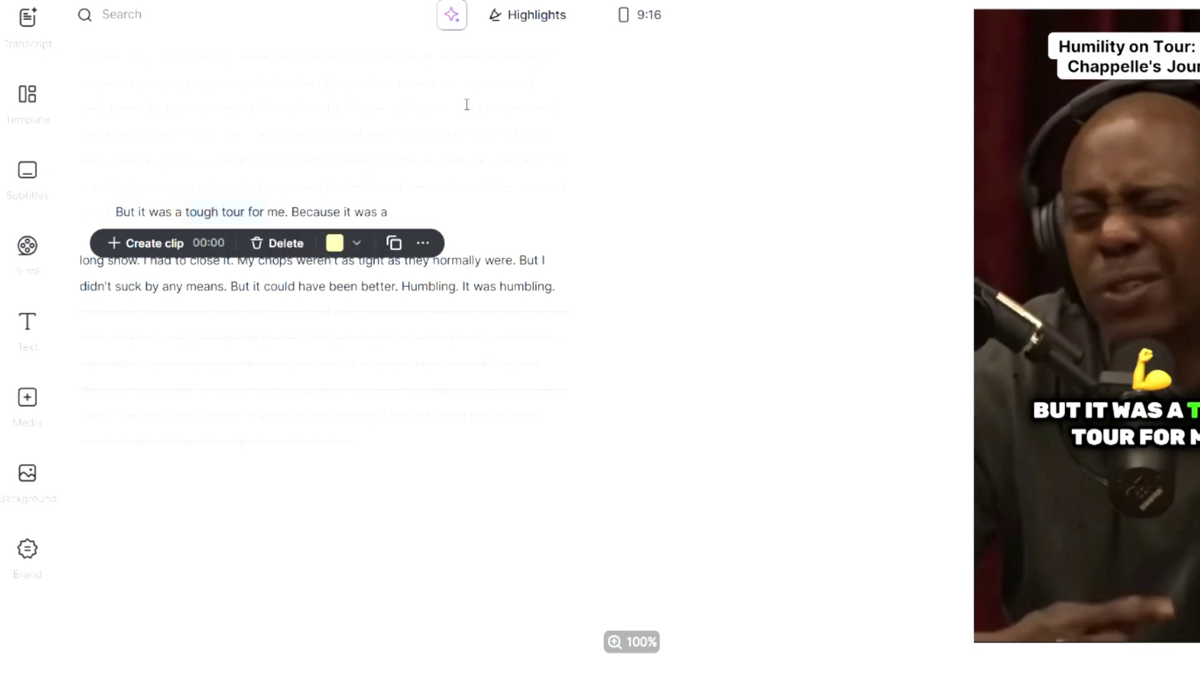
mouse_move(323, 431)
left_mouse_down()
mouse_move(178, 325)
mouse_move(89, 315)
left_mouse_up()
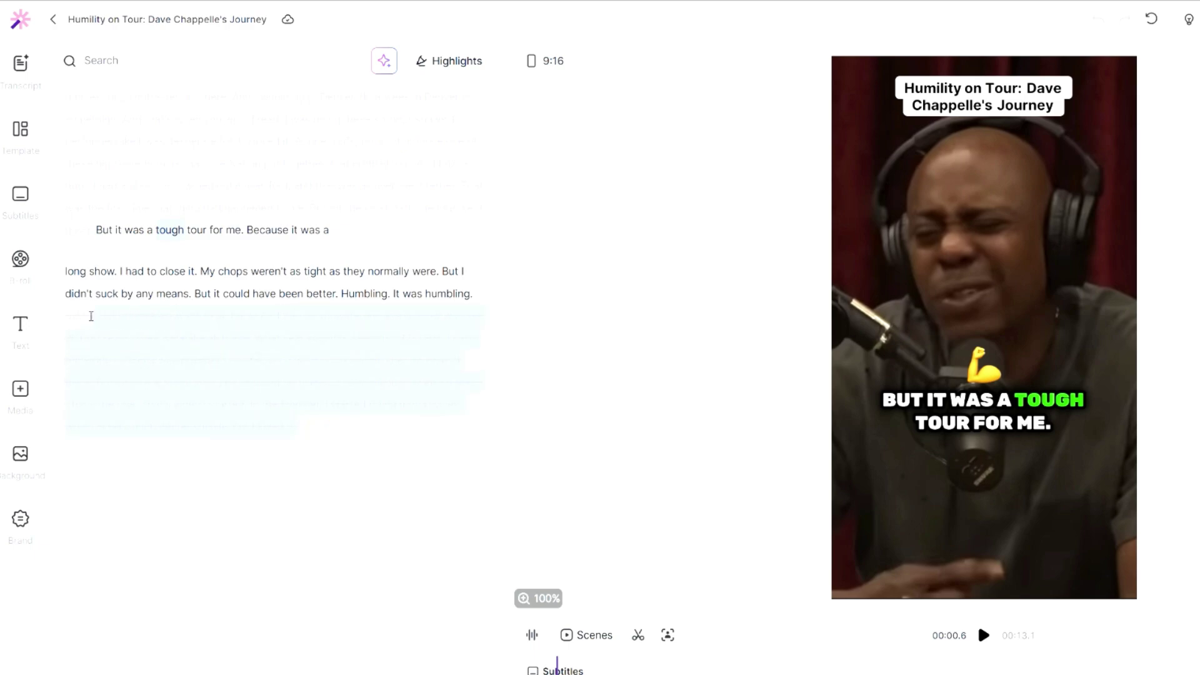
left_click(298, 249)
left_click(21, 64)
left_click(23, 129)
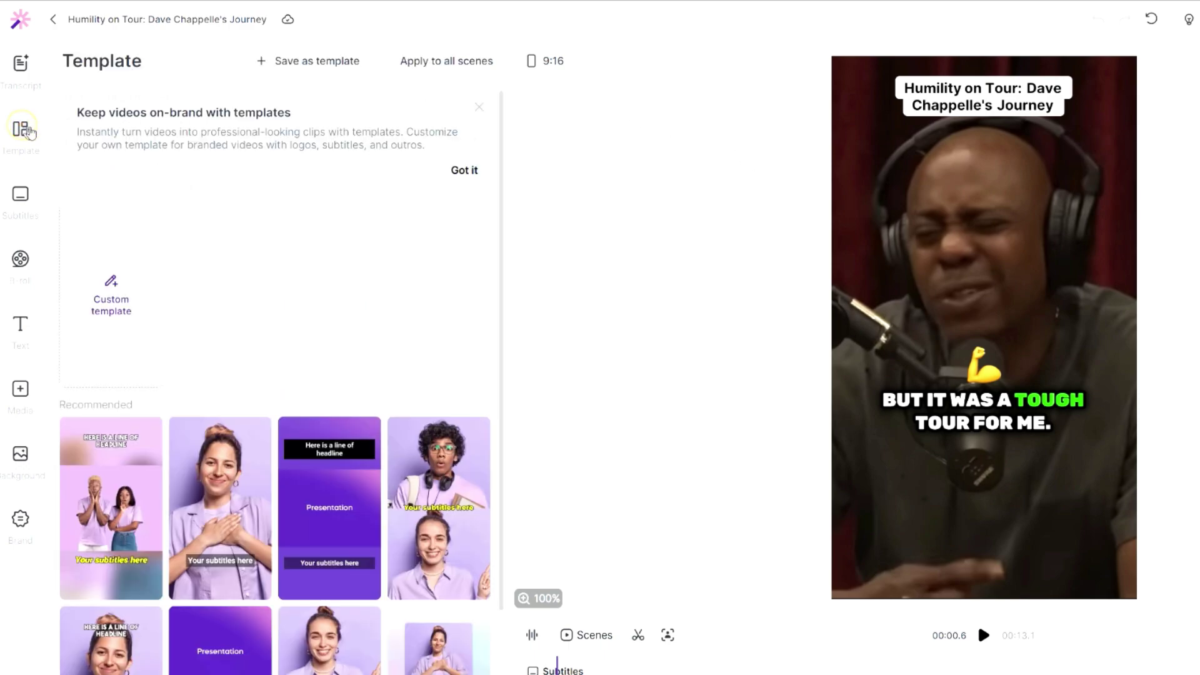
- Scroll past the templates and show the timed, emoji-tagged subtitle lines
scroll(400, 384, "down", 2)
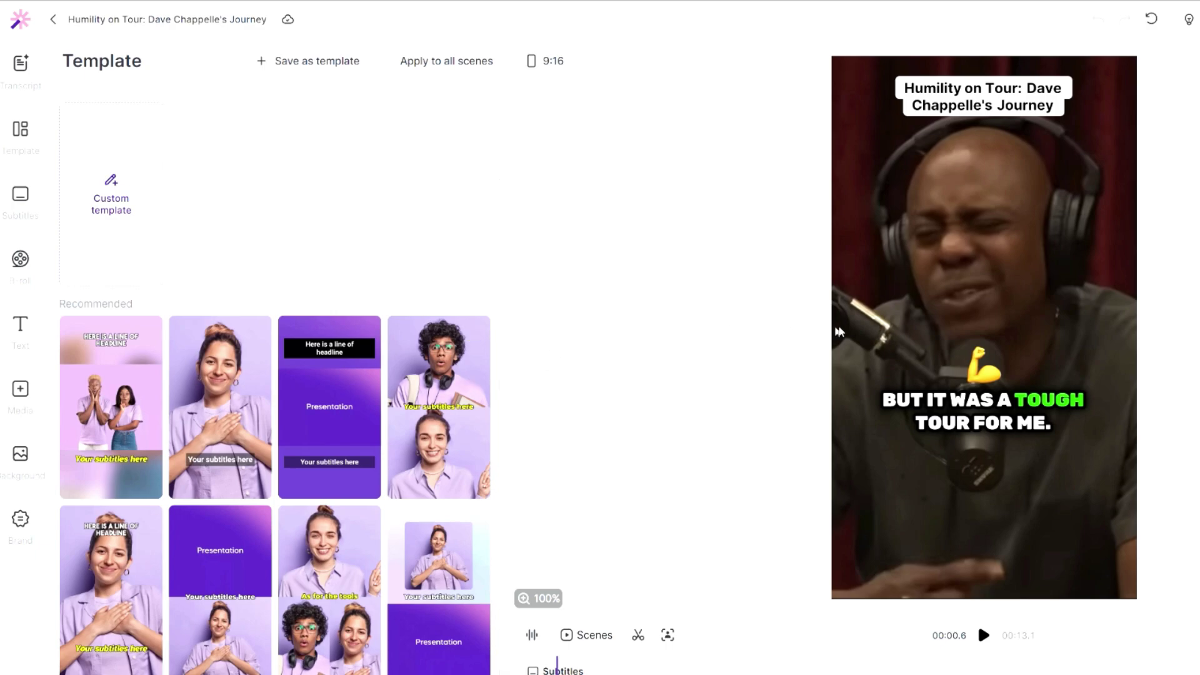
left_click(20, 201)
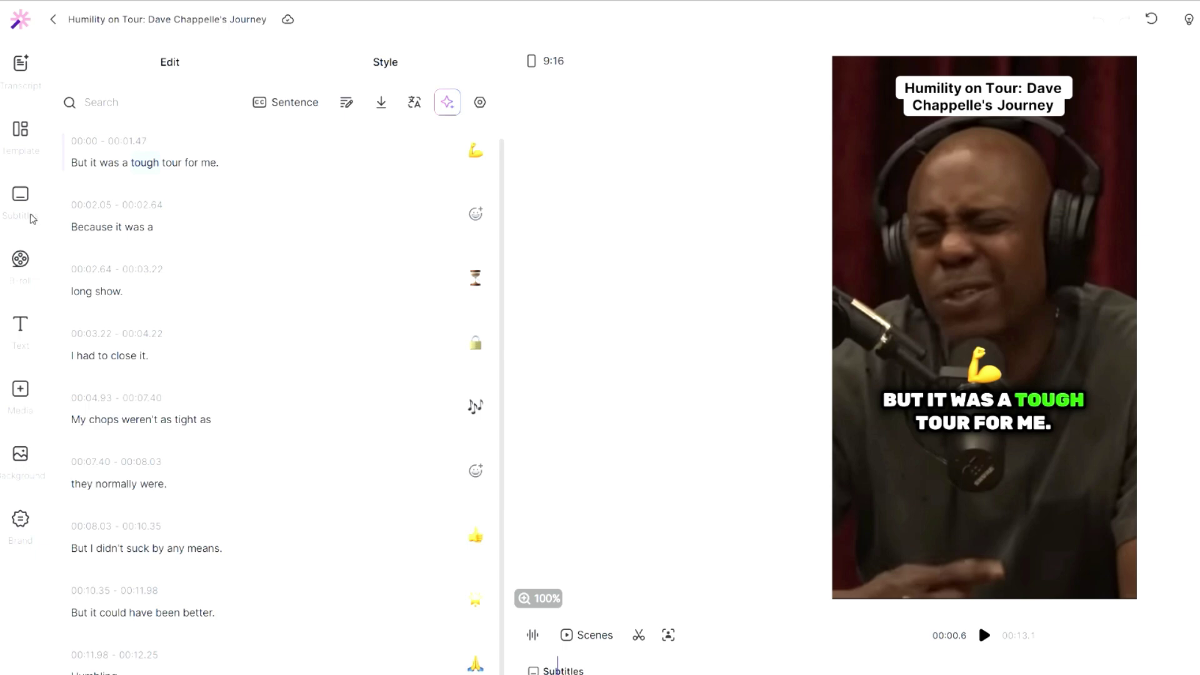
- Style the subtitles with the Five Boxing Wizards look, Rubik Black with shadow, and preview them
left_click(376, 75)
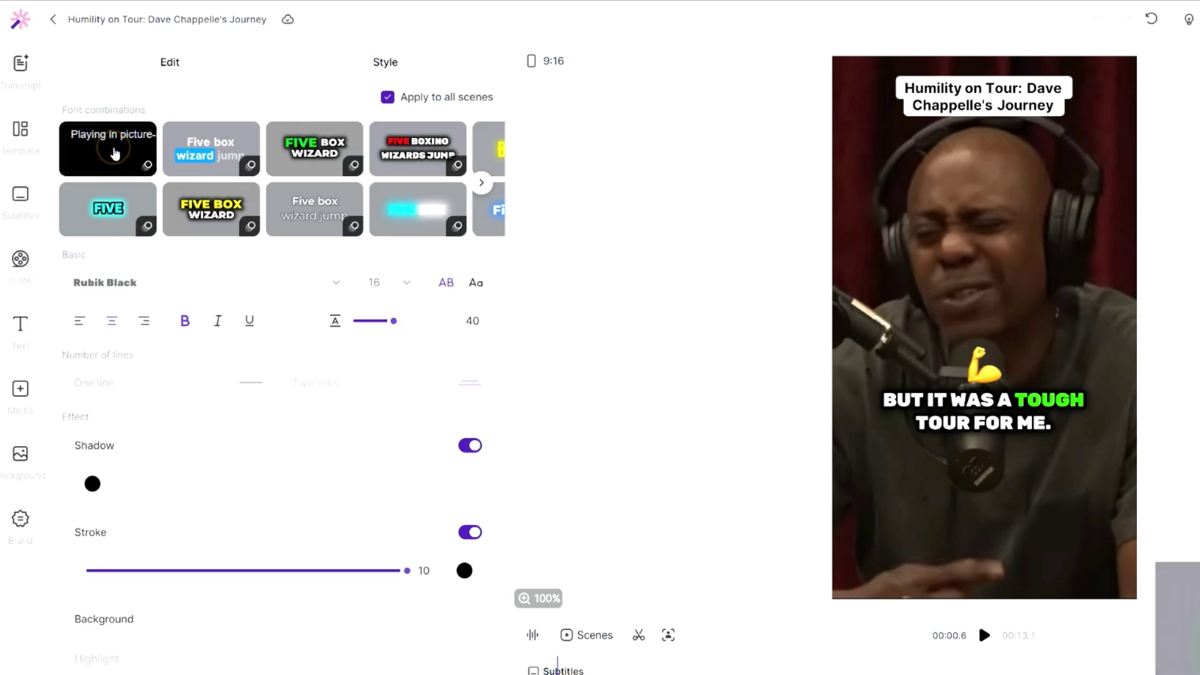
left_click(115, 154)
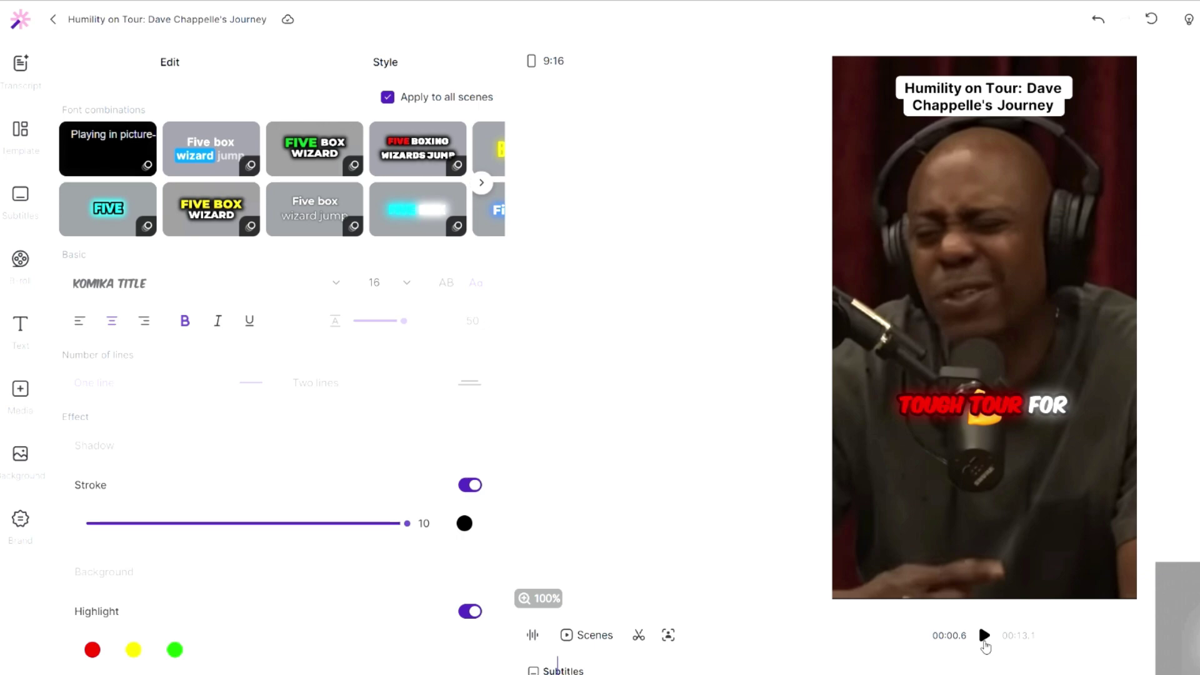
left_click(986, 644)
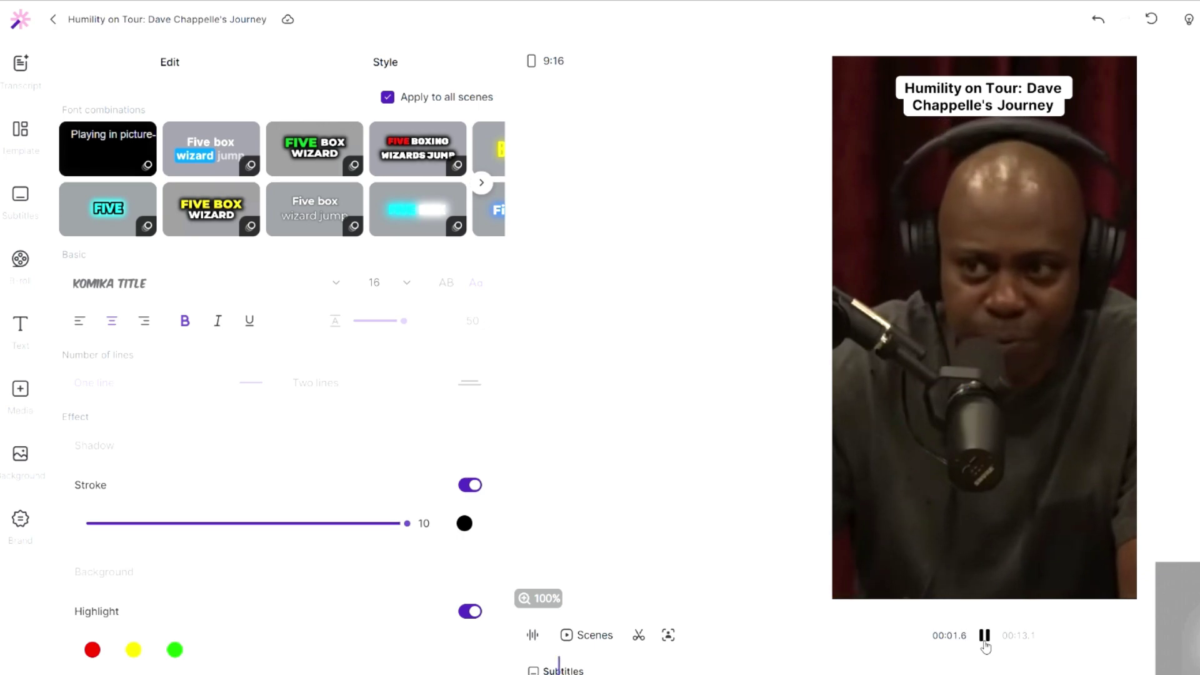
left_click(985, 644)
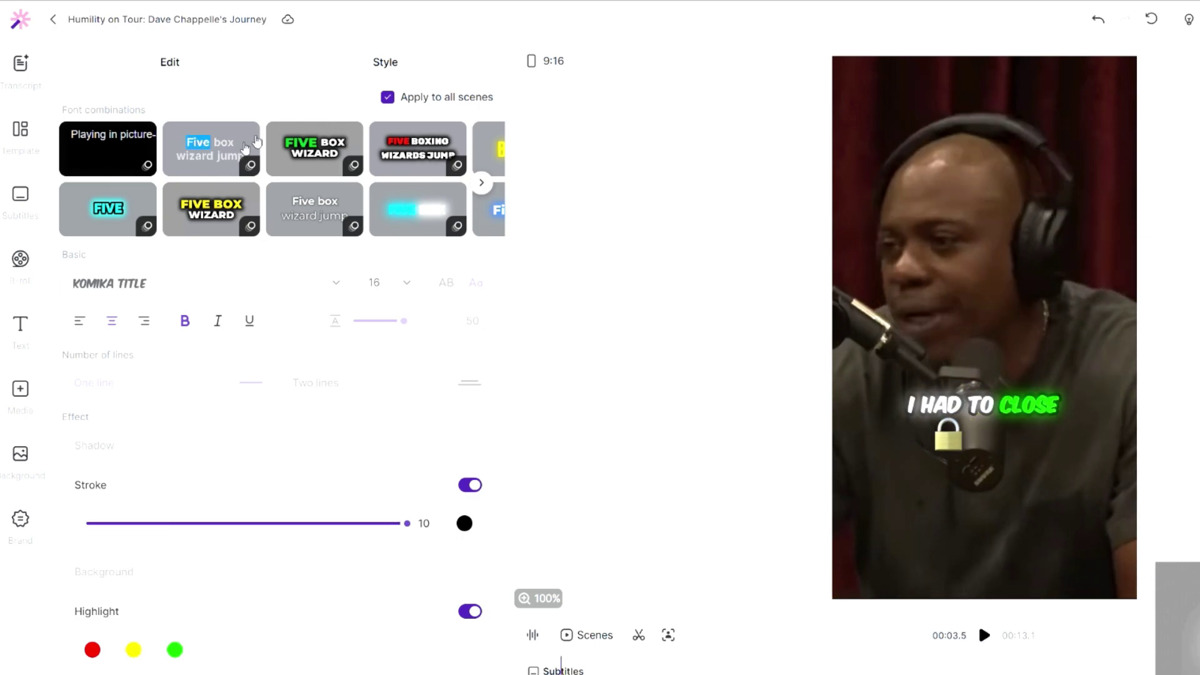
mouse_move(437, 144)
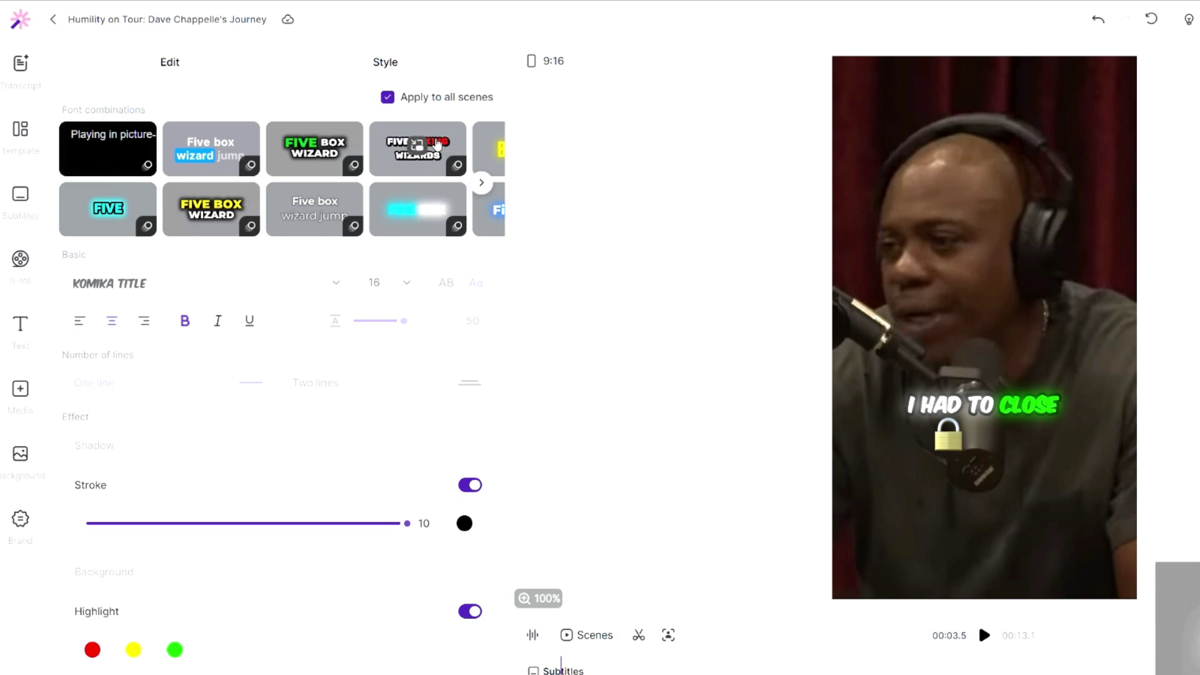
left_click(437, 145)
left_click(983, 636)
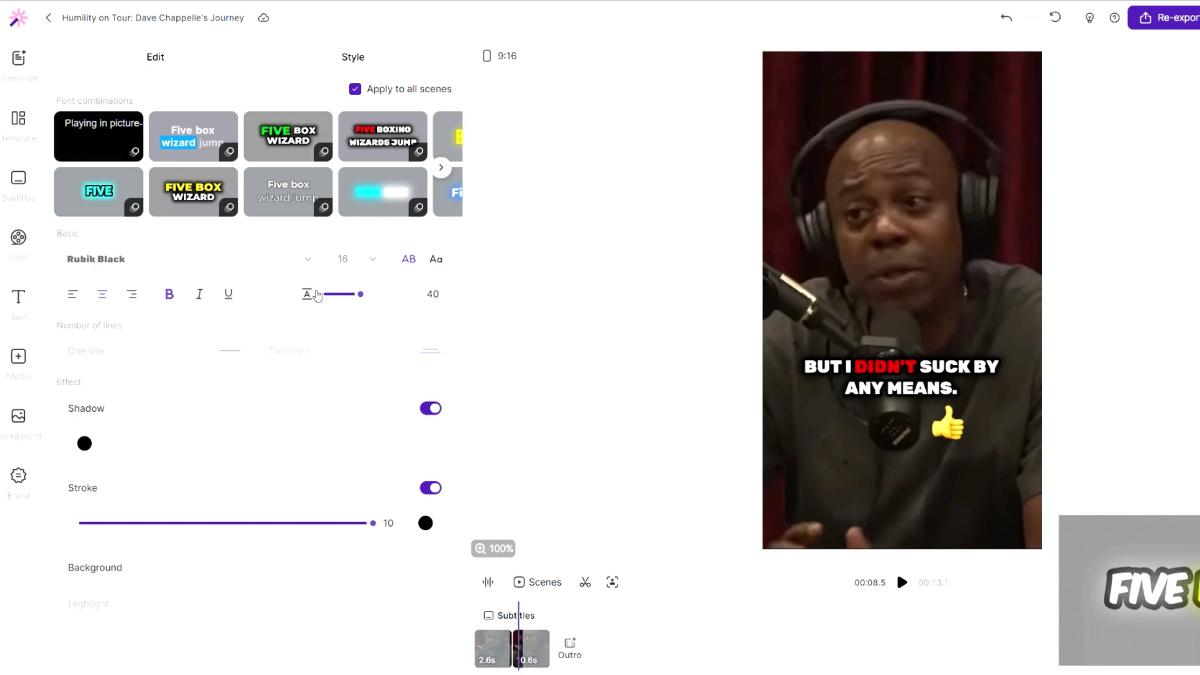
left_click(227, 51)
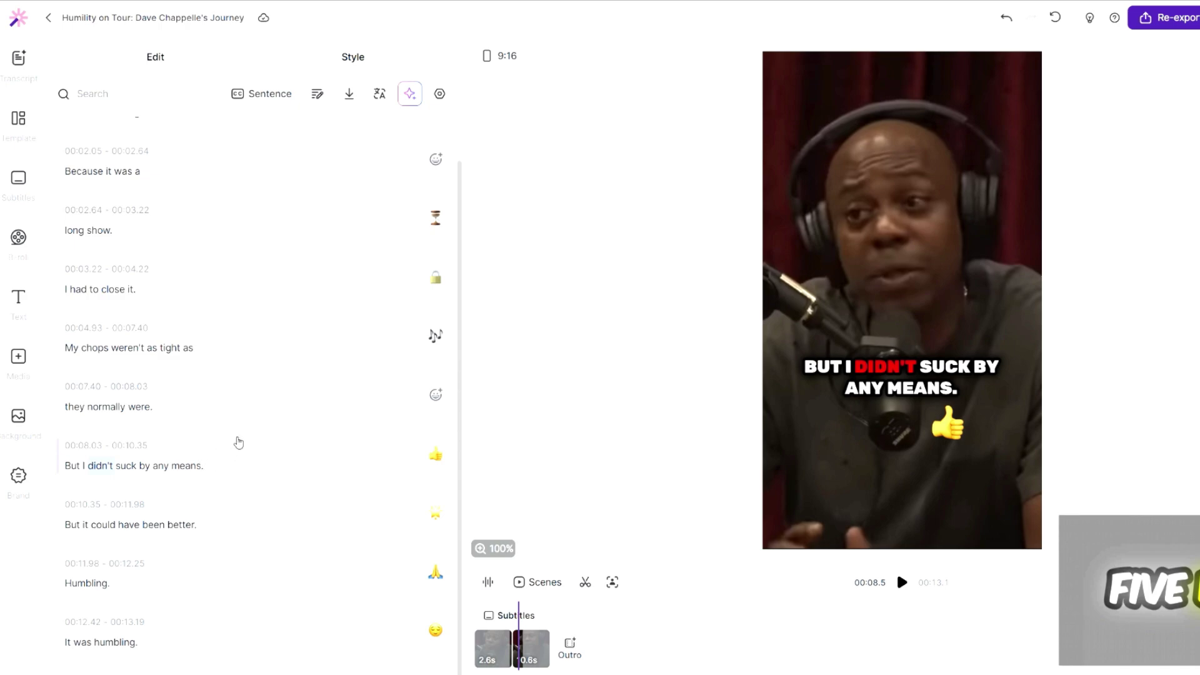
- Show the B-roll list of the clip's nine timed transcript lines
scroll(227, 441, "up", 1)
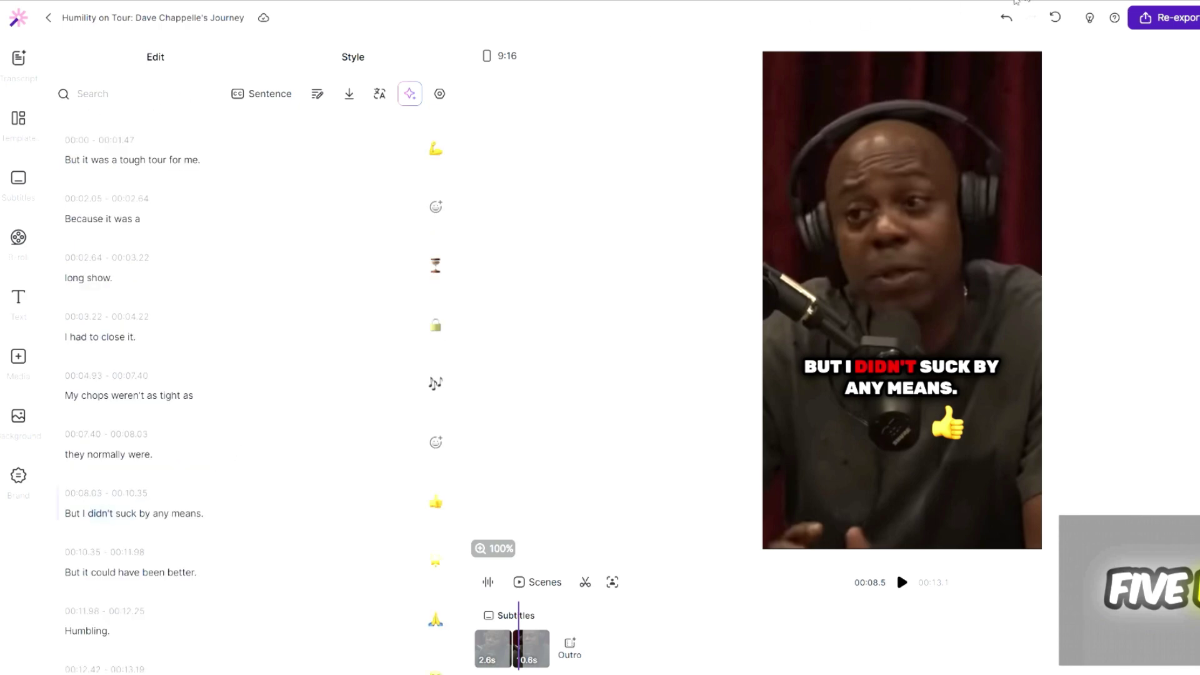
left_click(18, 237)
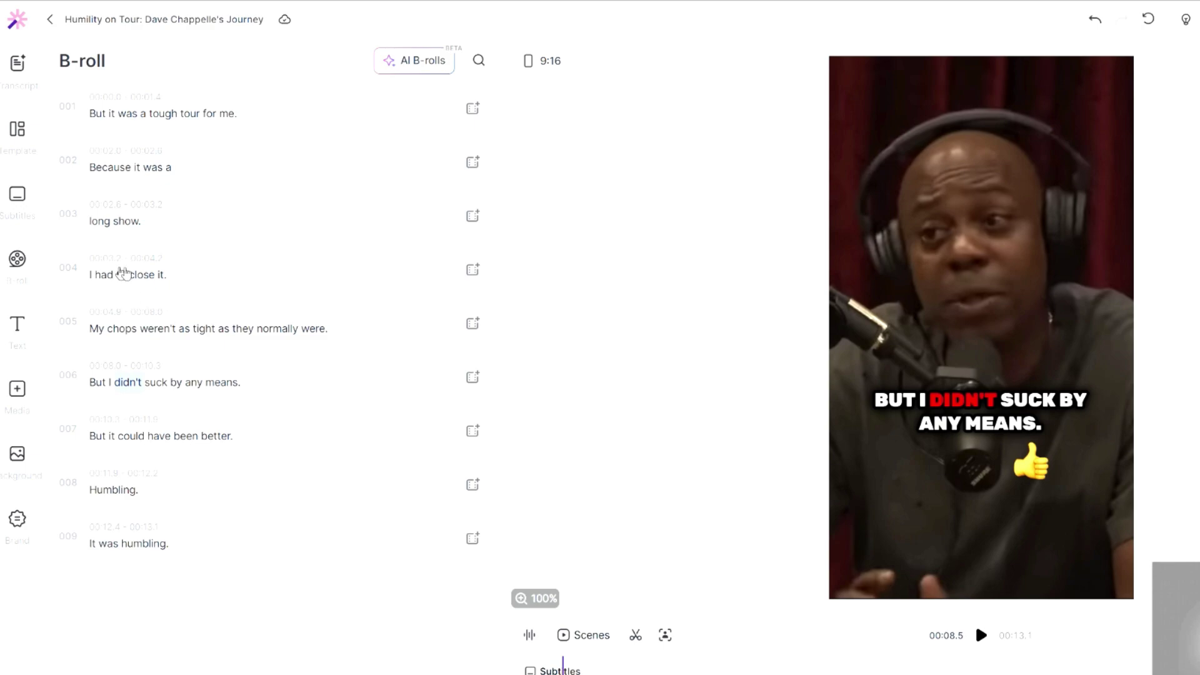
- Search Pexels for 'door' and insert the first clip as B-roll on line 004
left_click(473, 270)
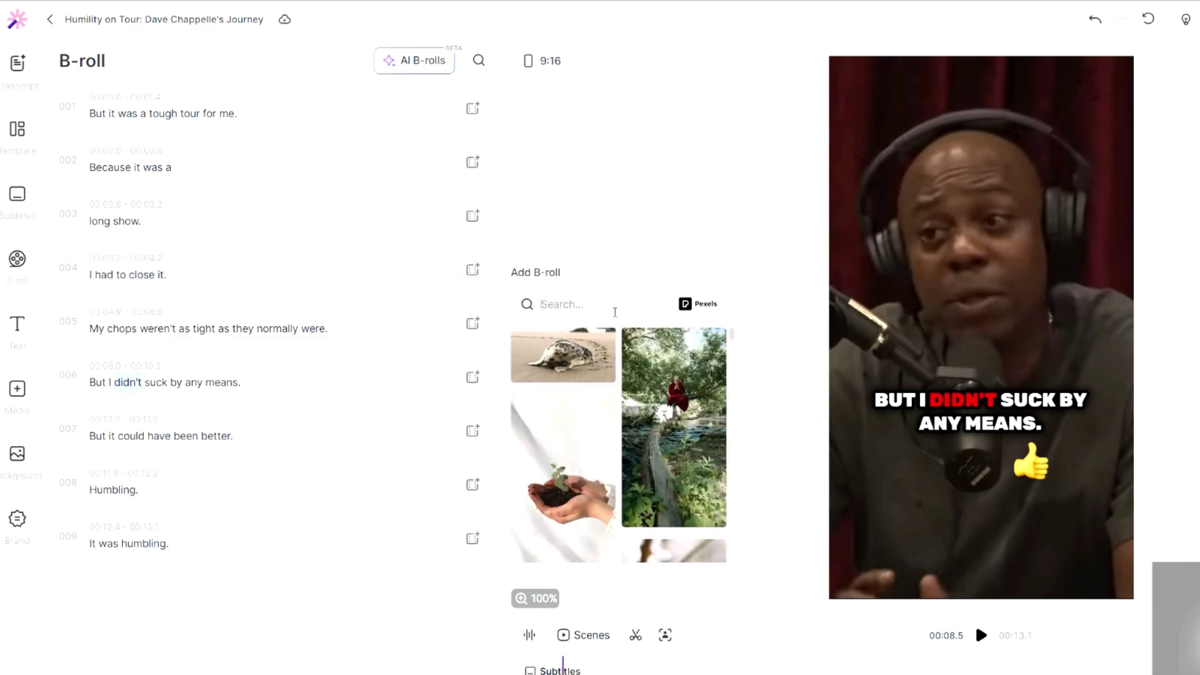
type("close")
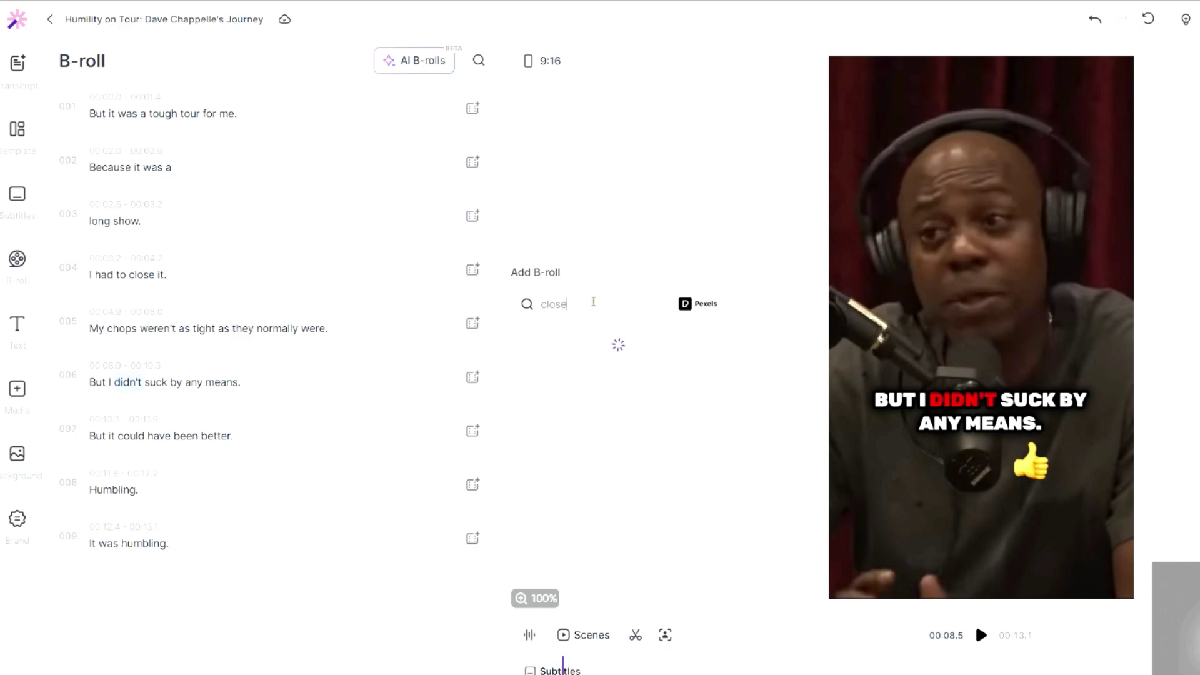
key("BackSpace")
key("BackSpace")
key("BackSpace")
key("BackSpace")
key("BackSpace")
type("door")
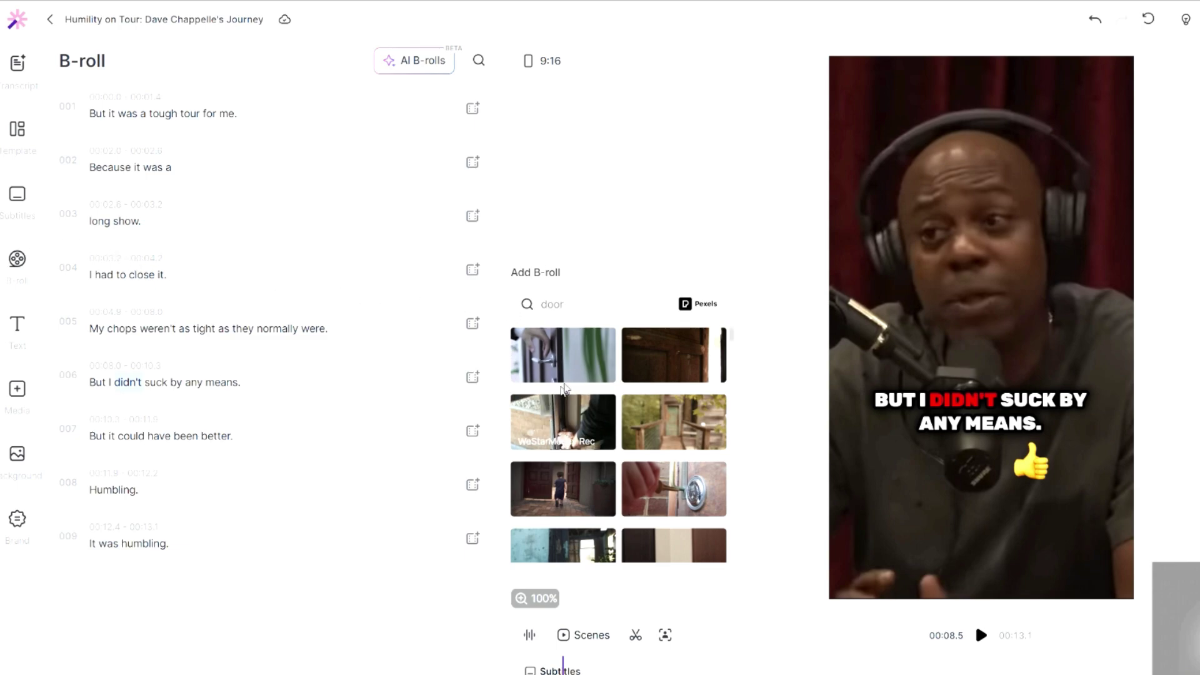
left_click(576, 360)
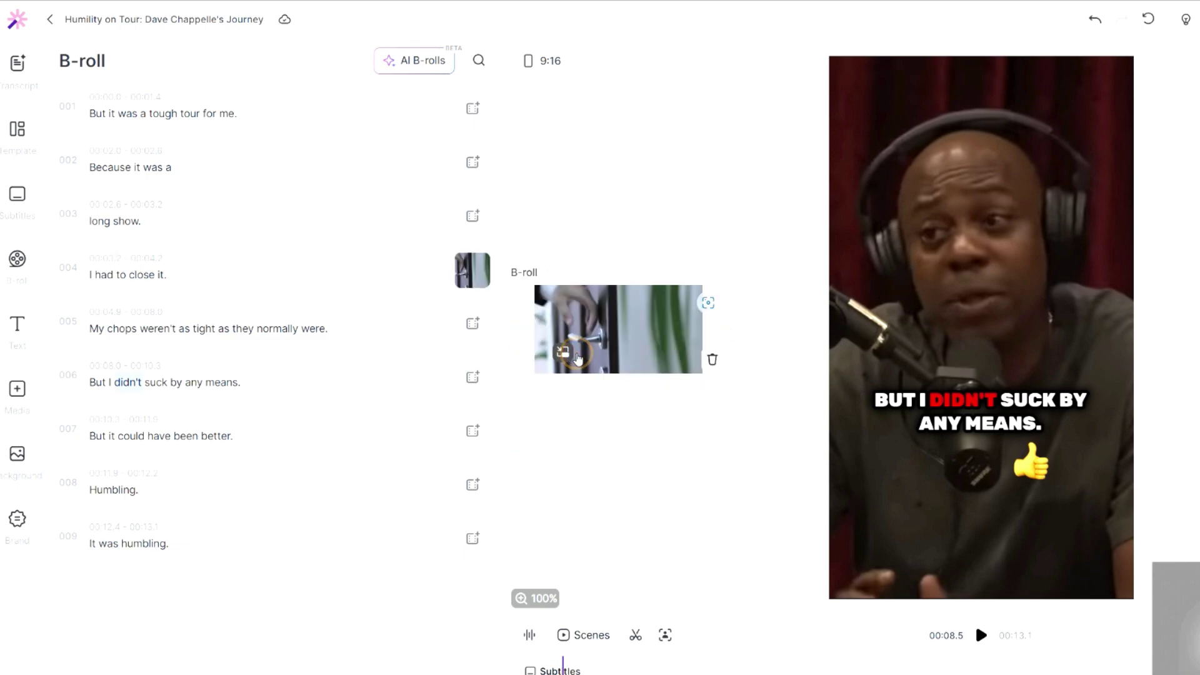
- Play the clip from just before line 004 to check the door B-roll
left_click(104, 275)
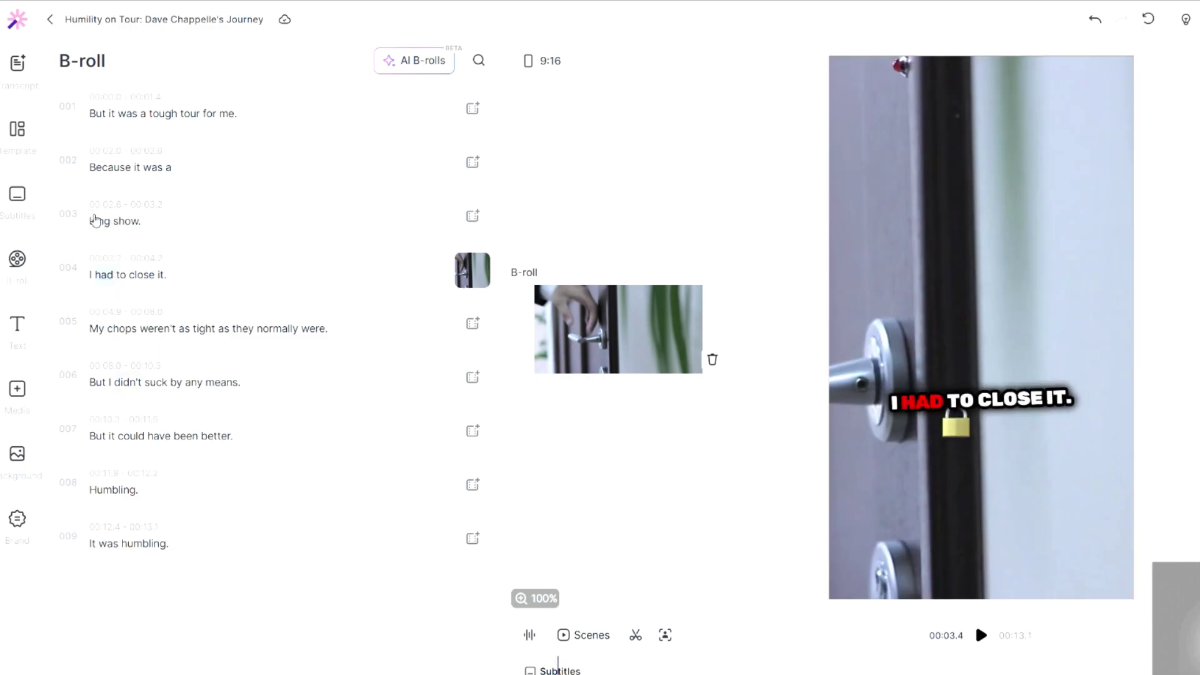
left_click(95, 220)
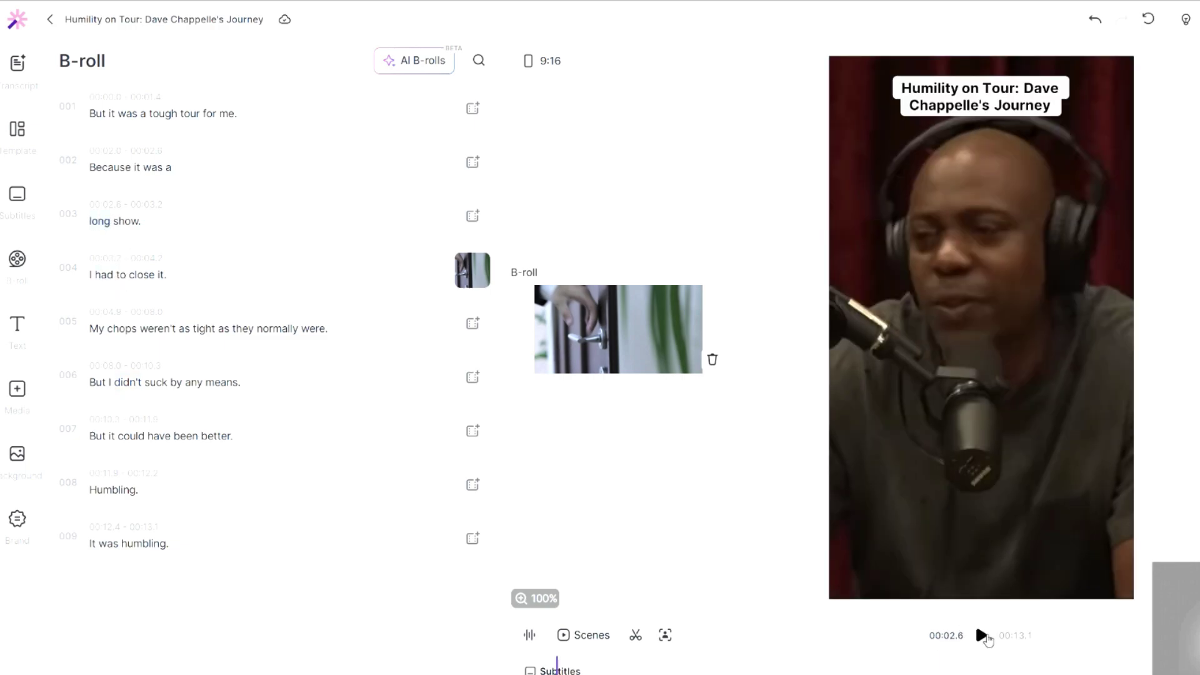
left_click(983, 636)
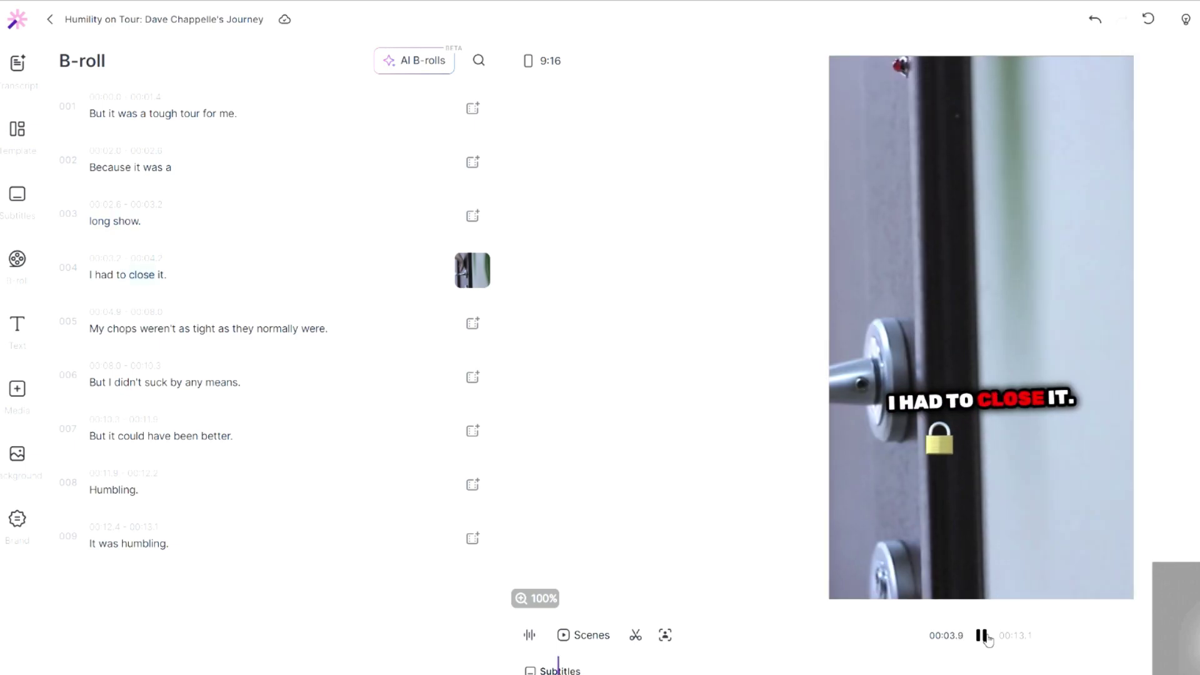
left_click(983, 636)
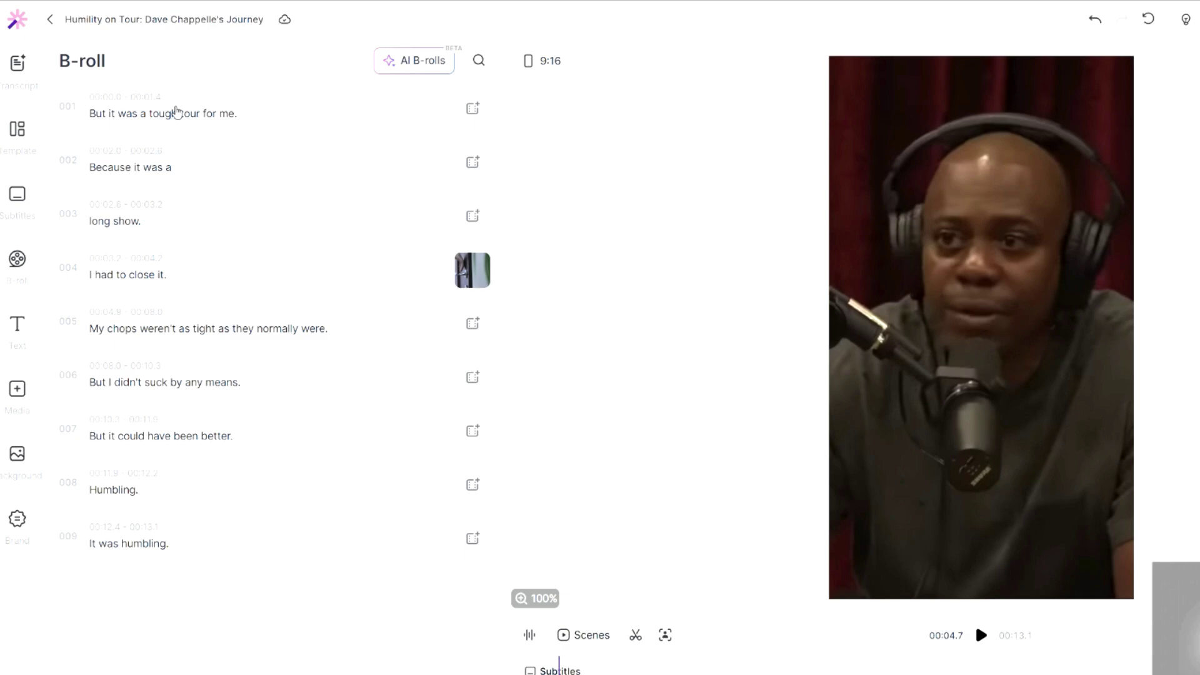
- Jump the preview to the word 'by' in line 006, then return to the full transcript
left_click(174, 382)
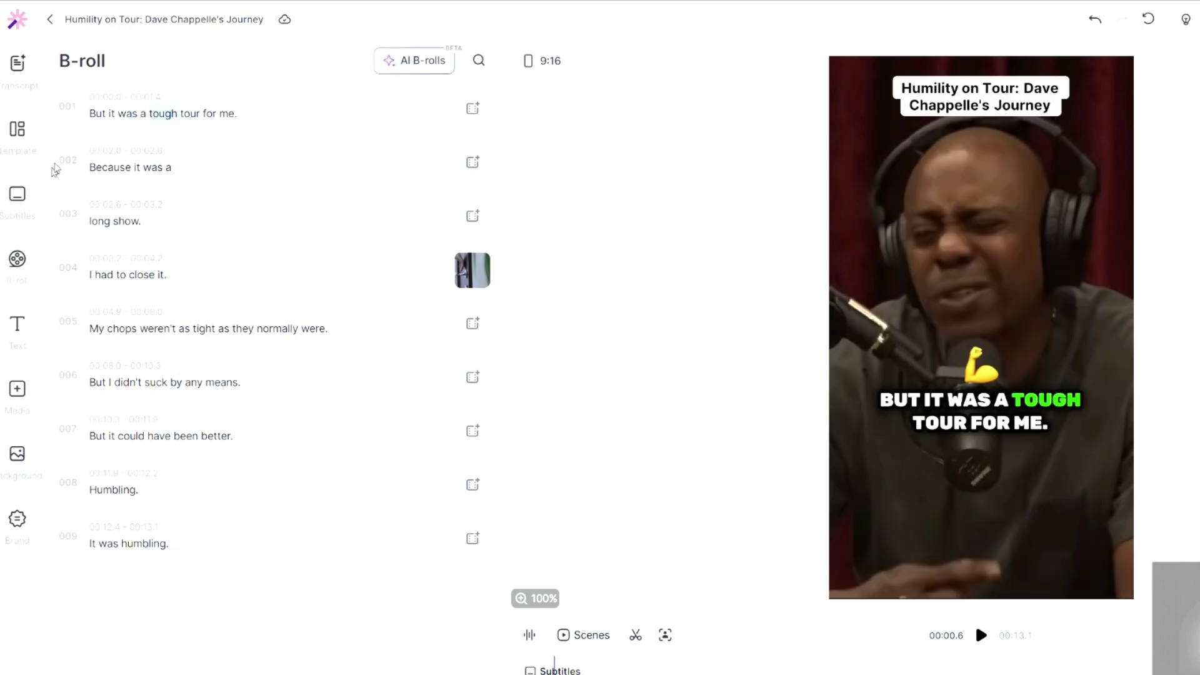
left_click(17, 62)
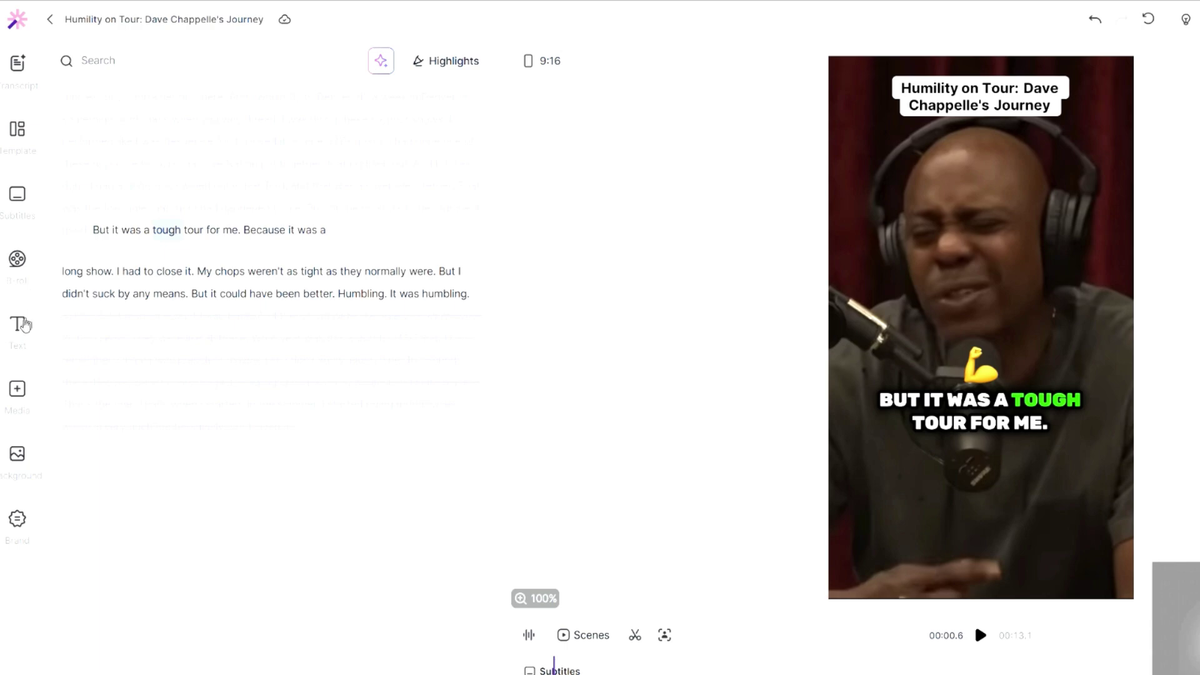
- Restyle the clip headline with the green Roboto font combination on a white box
left_click(19, 325)
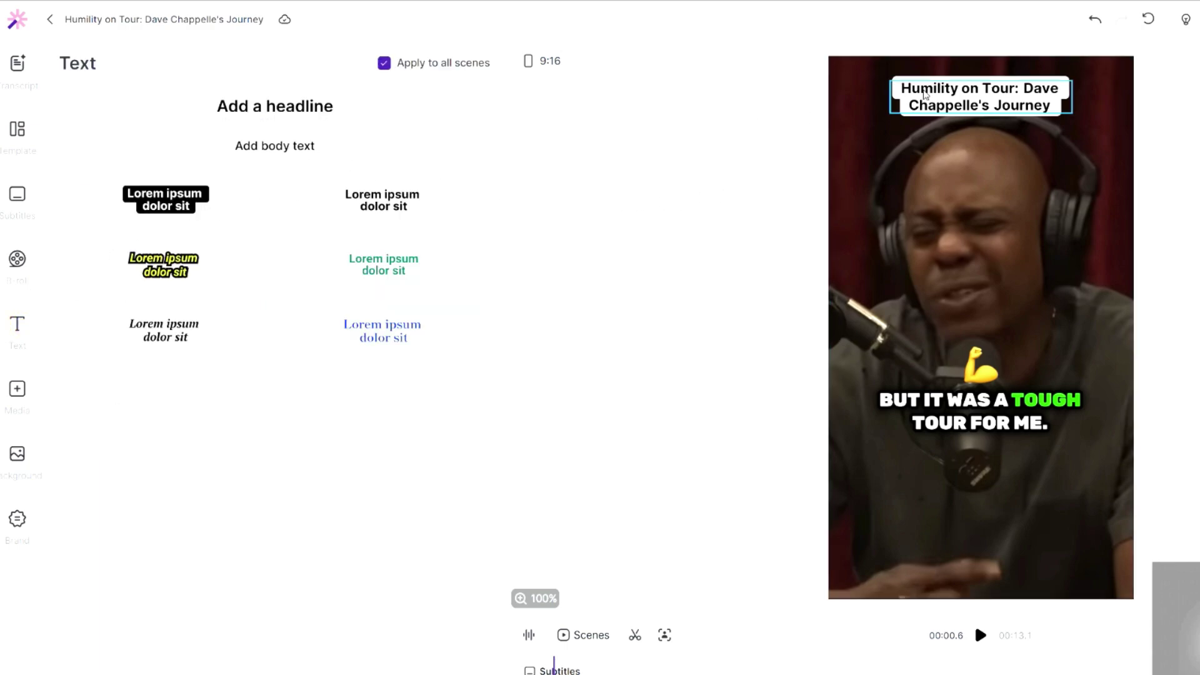
left_click(926, 95)
left_click(213, 243)
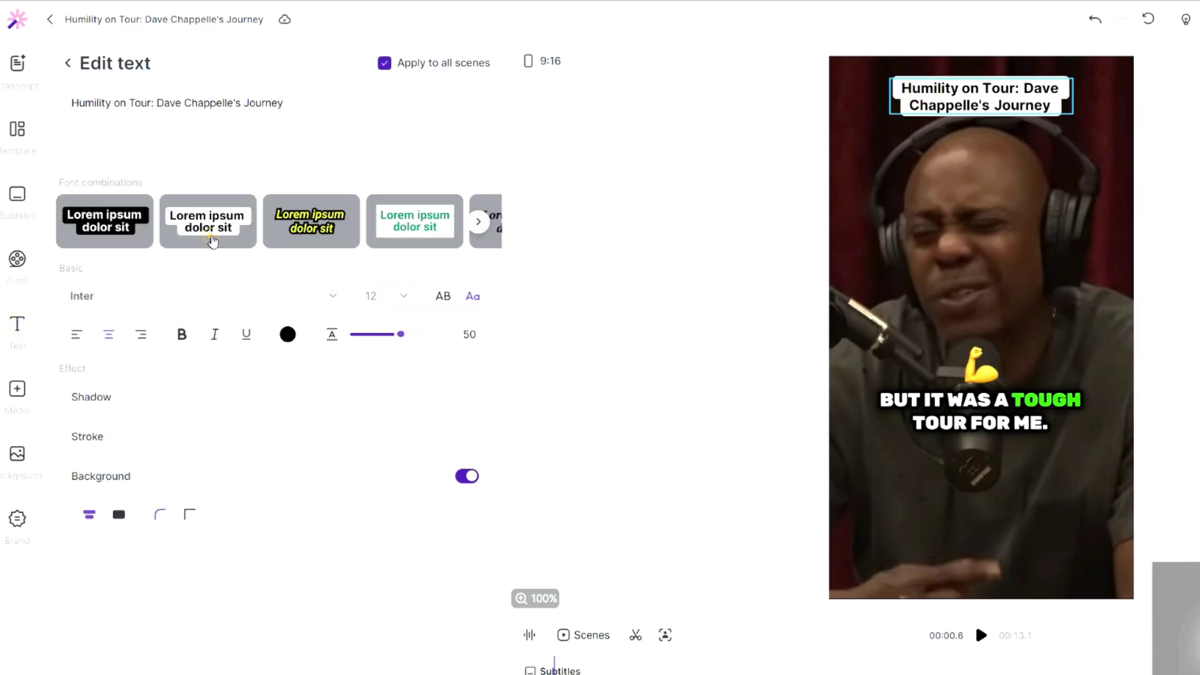
left_click(324, 233)
left_click(404, 236)
left_click(478, 221)
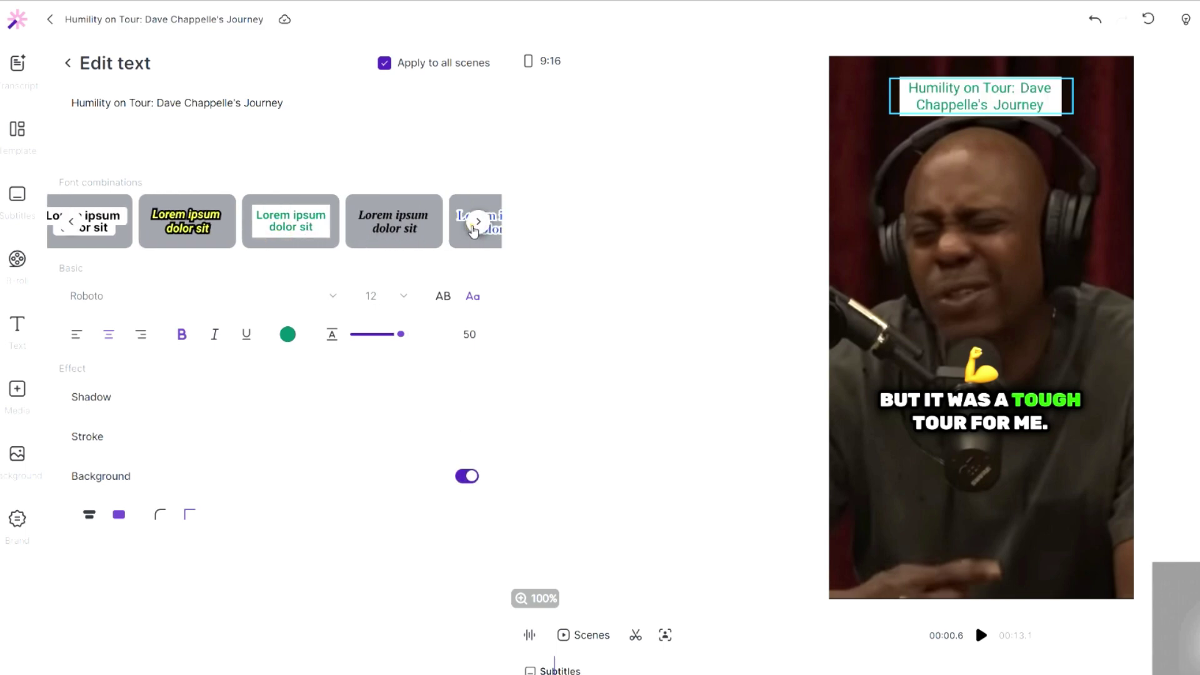
- Look through the Media panel and apply the blurred-fill background
left_click(17, 389)
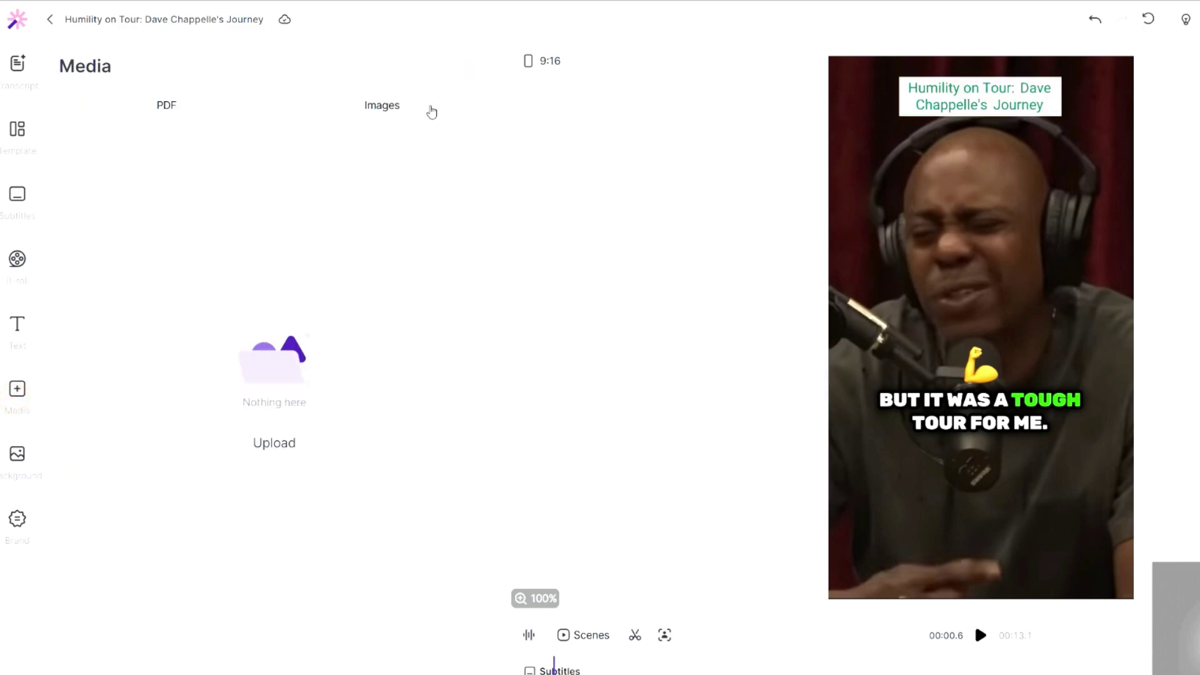
left_click(17, 455)
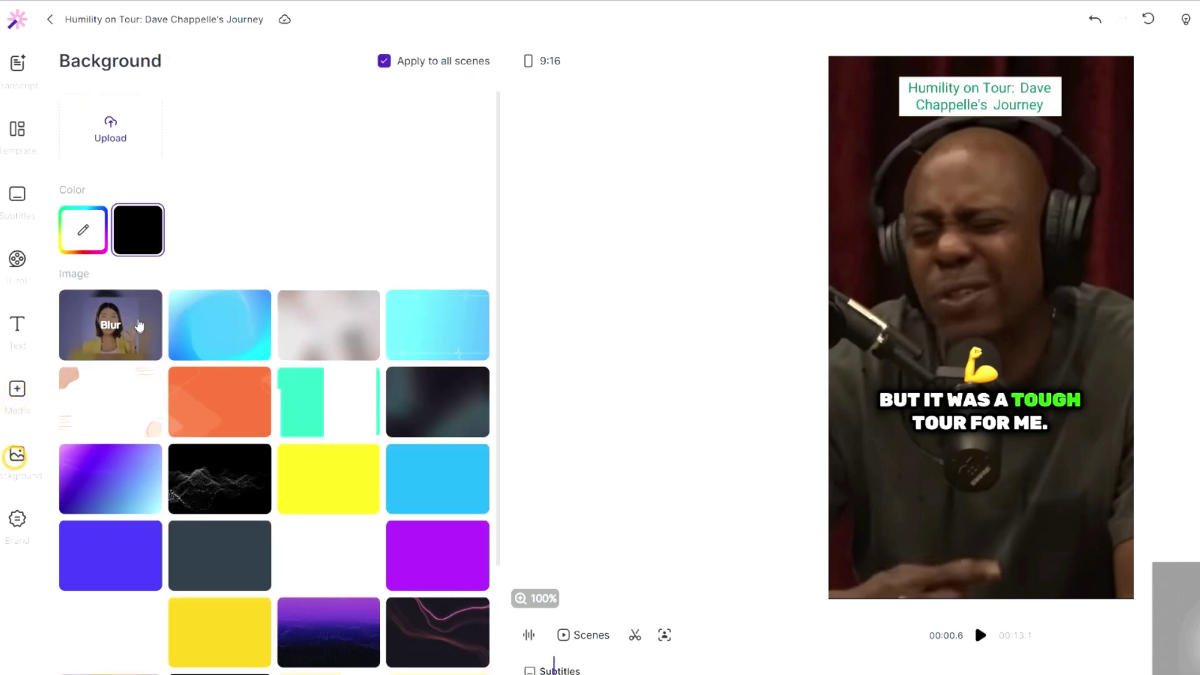
left_click(112, 332)
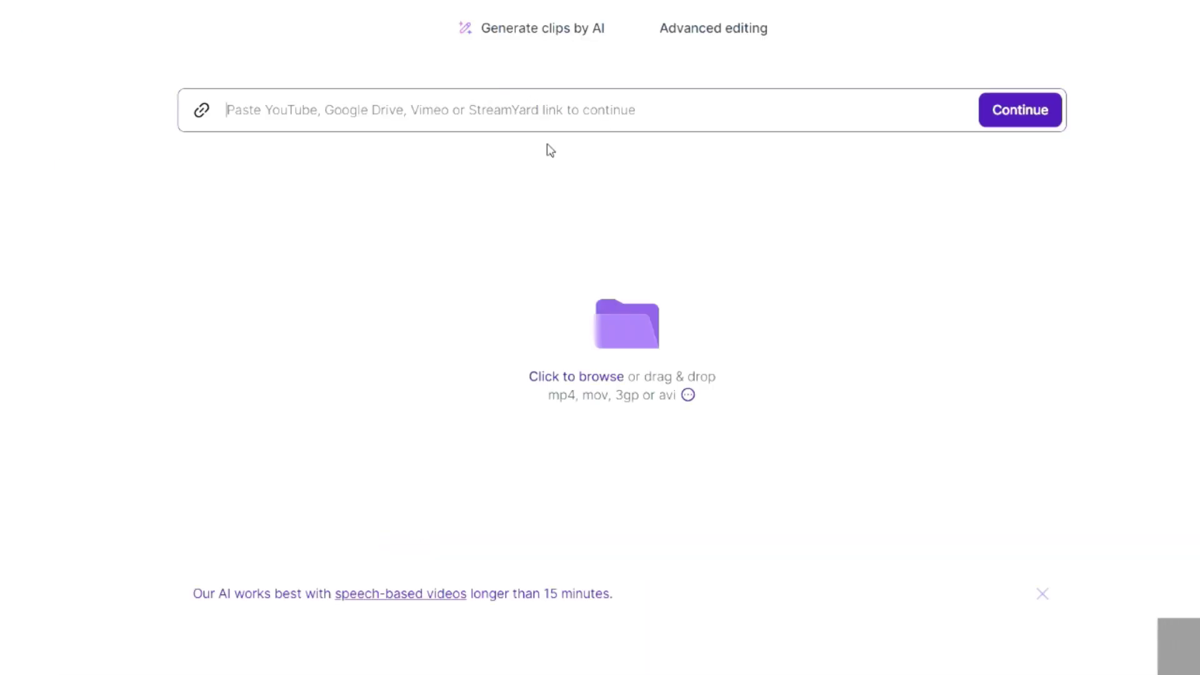
- Select the upload page's video link field to start entering a link
left_click(500, 106)
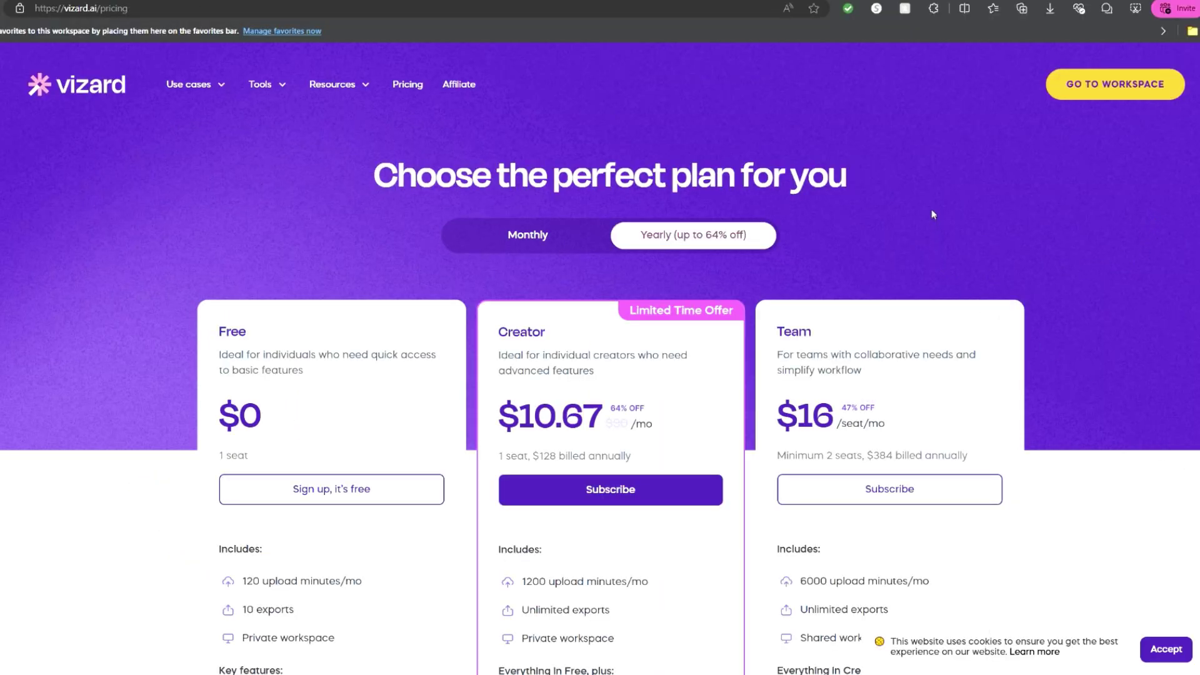
scroll(938, 200, "down", 2)
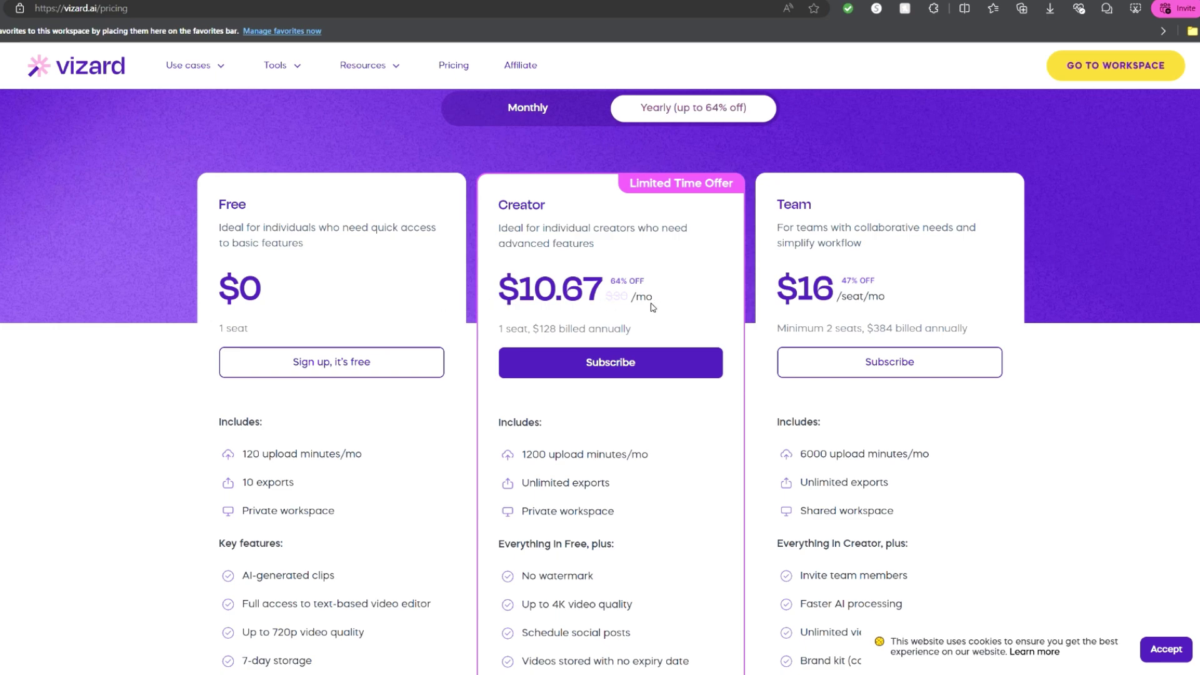
scroll(651, 311, "down", 2)
scroll(193, 383, "up", 2)
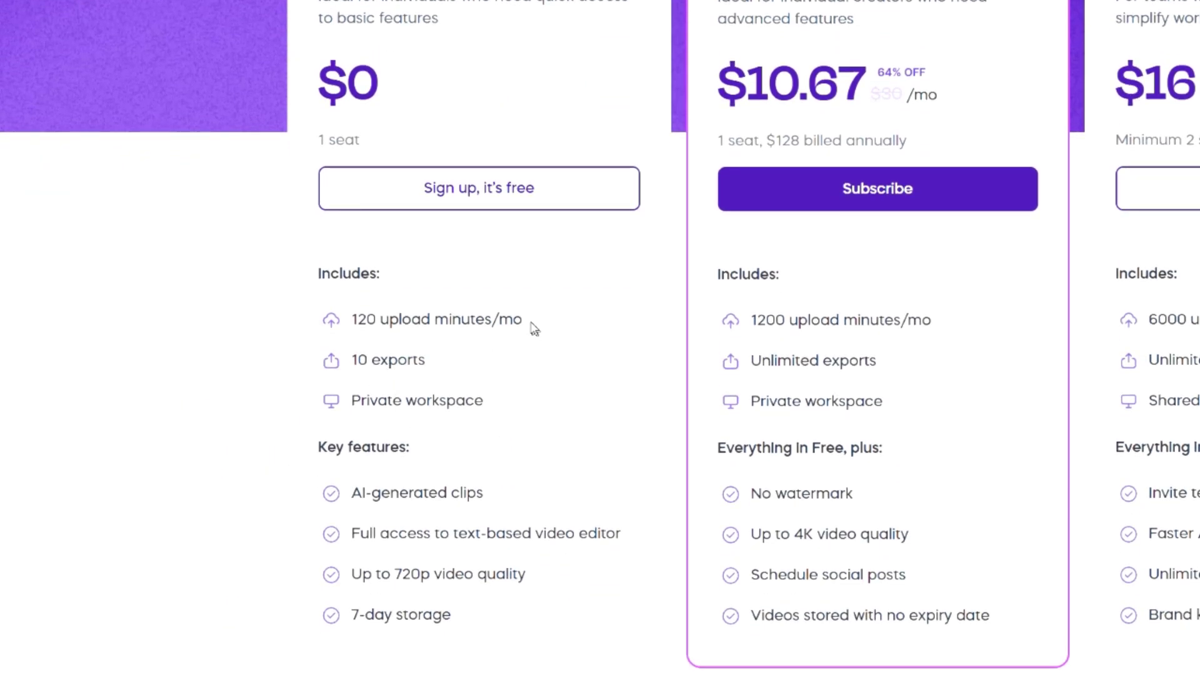
left_click_drag(525, 320, 486, 320)
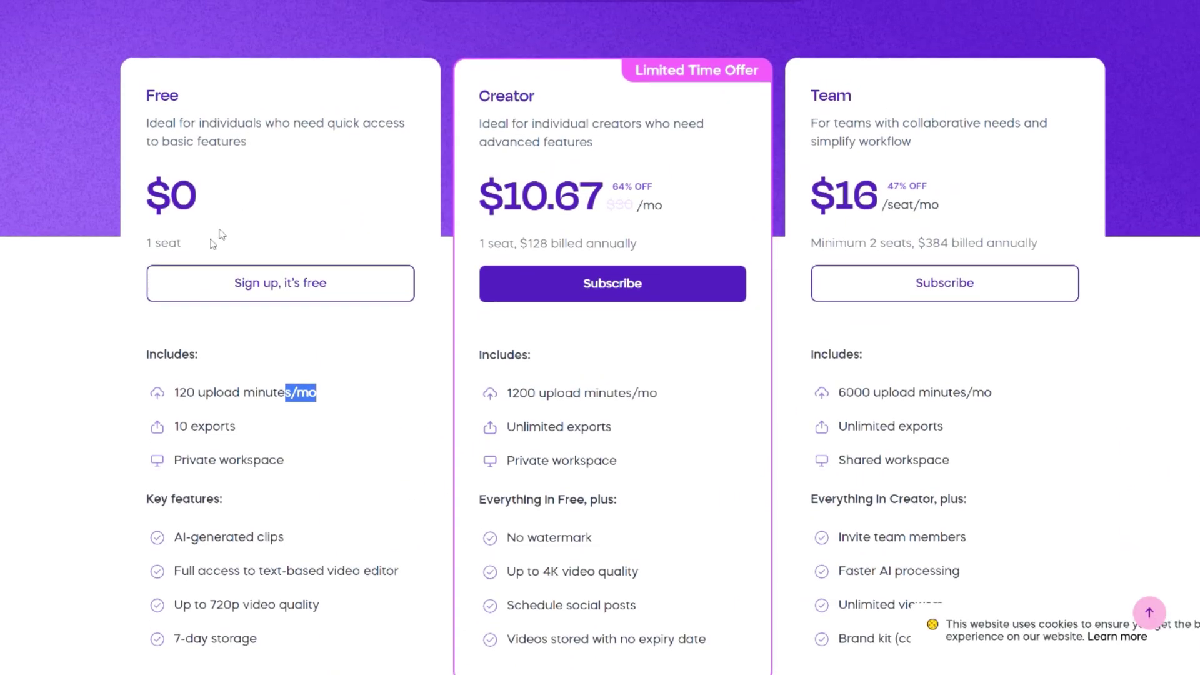
scroll(667, 375, "down", 3)
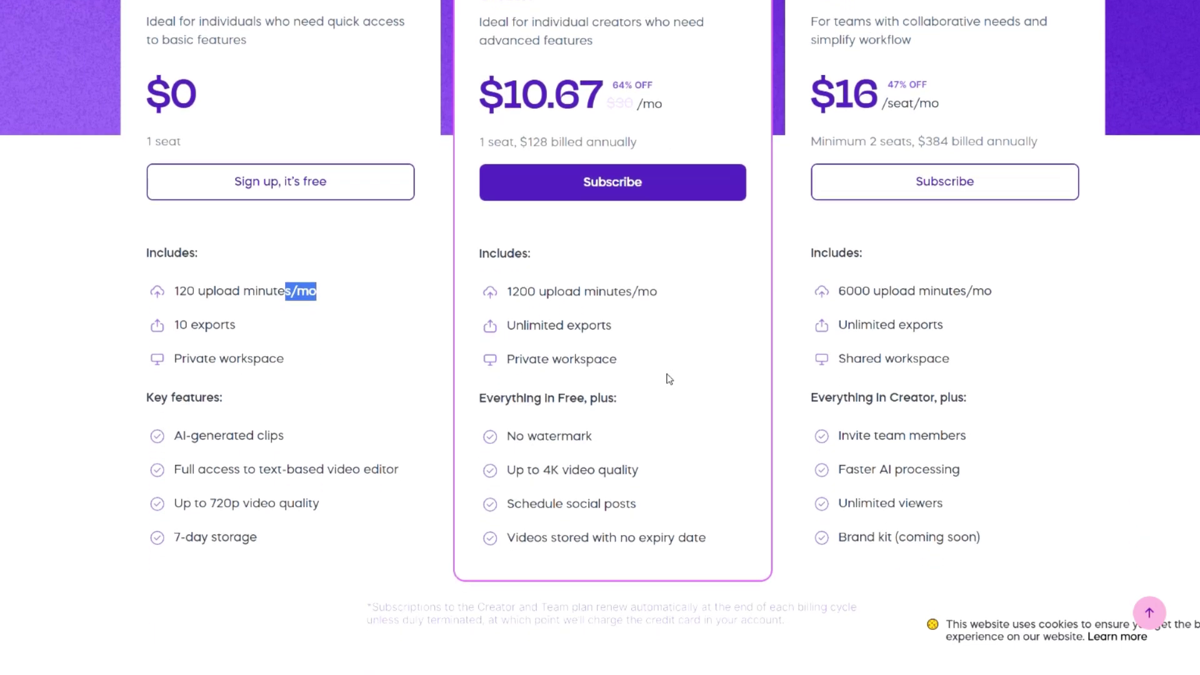
left_click(525, 261)
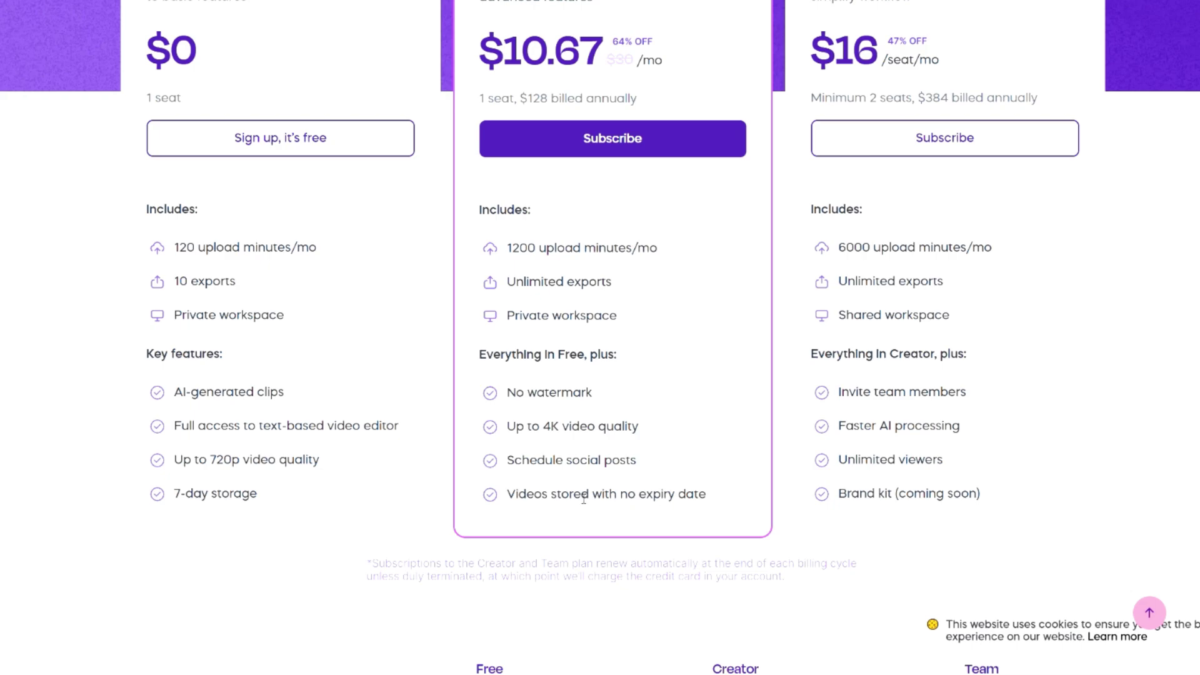
scroll(247, 377, "up", 1)
scroll(265, 495, "down", 1)
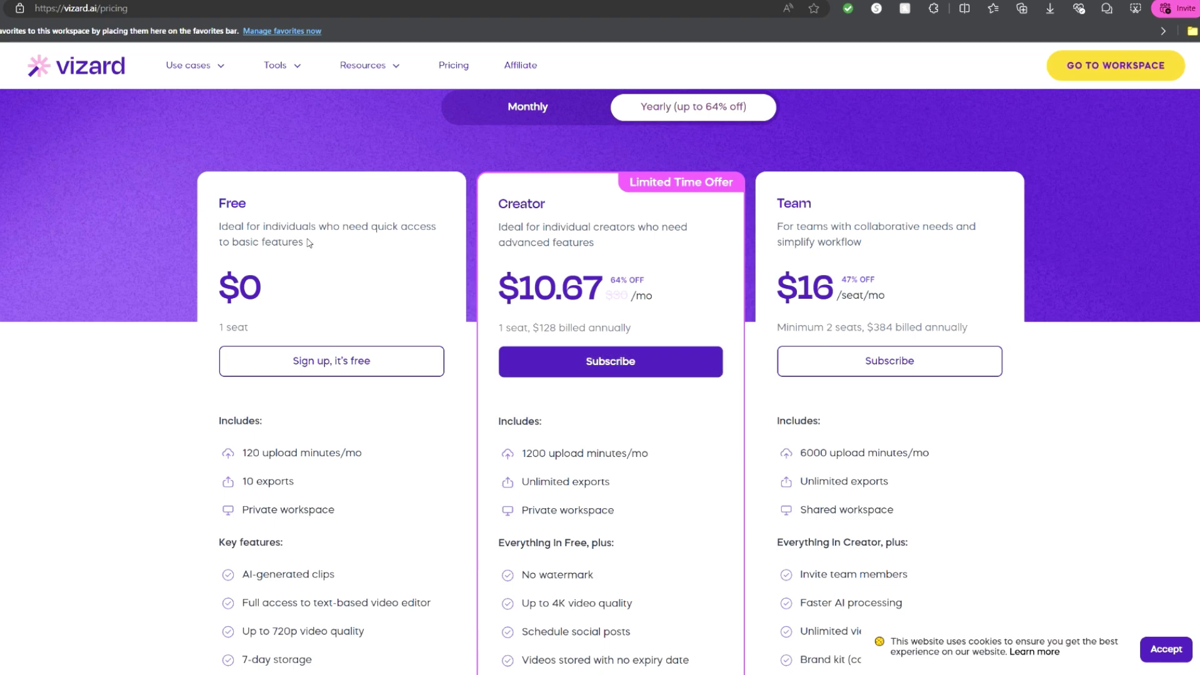
scroll(304, 238, "up", 2)
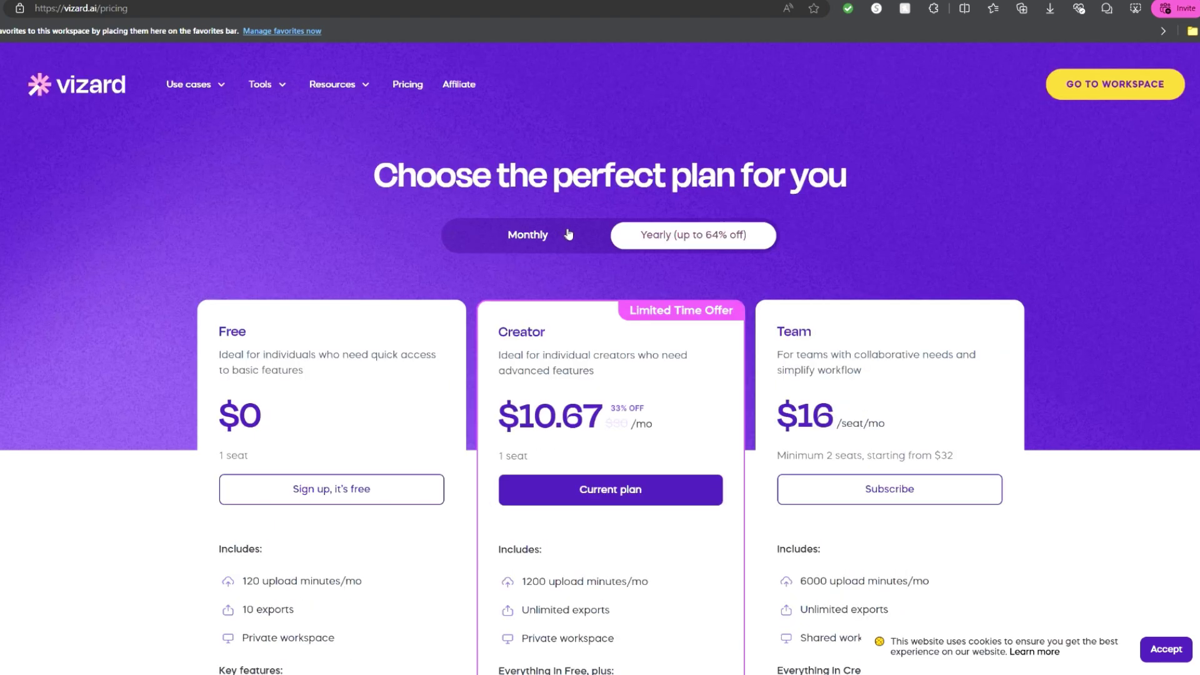
left_click(566, 235)
left_click(666, 237)
scroll(669, 237, "down", 2)
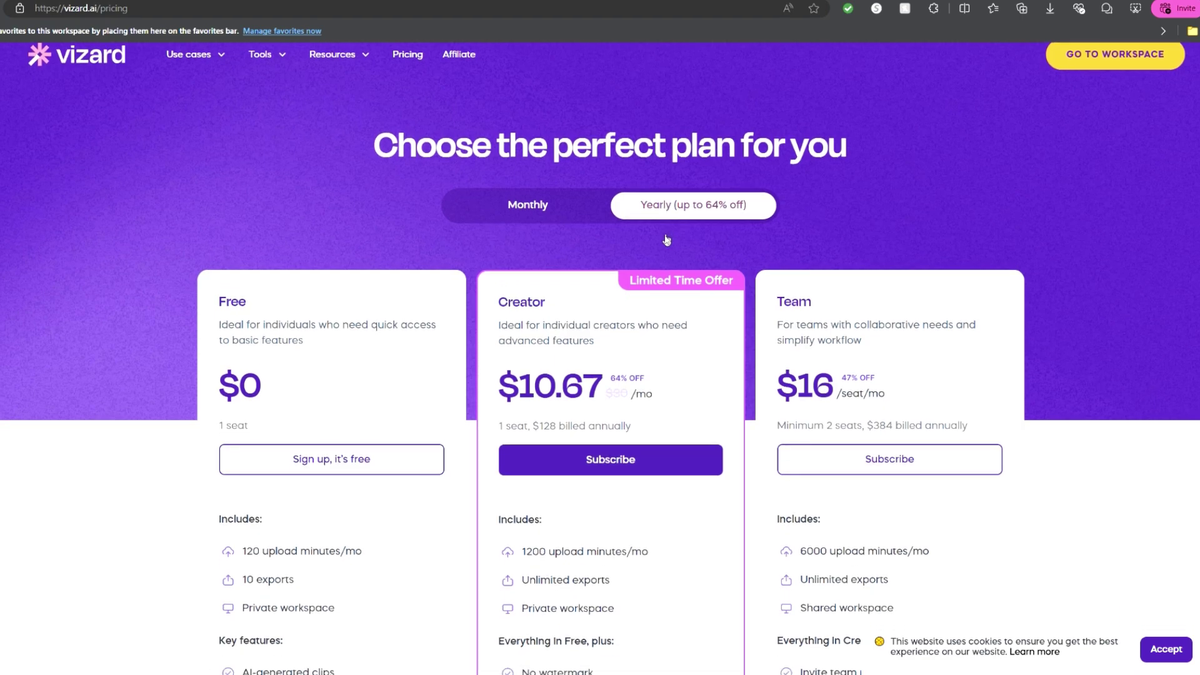